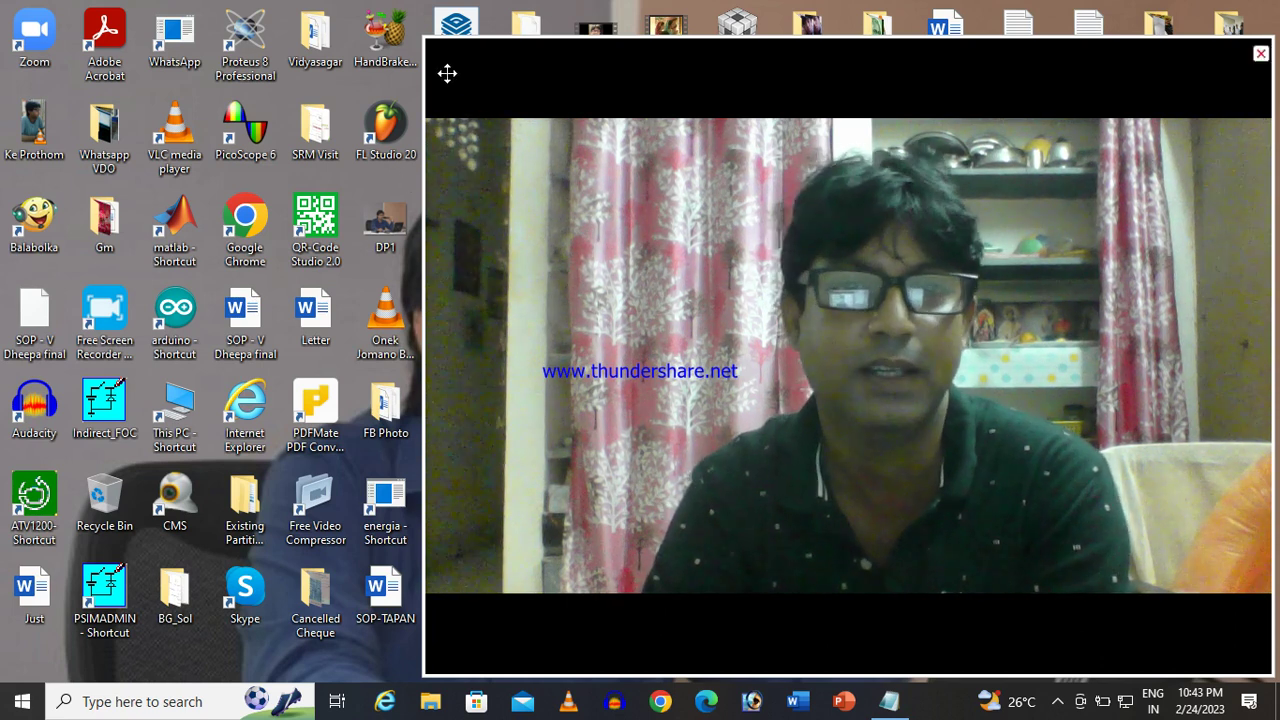
pyautogui.moveTo(447, 73); pyautogui.dragTo(450, 233)
pyautogui.moveTo(545, 97); pyautogui.dragTo(1110, 455)
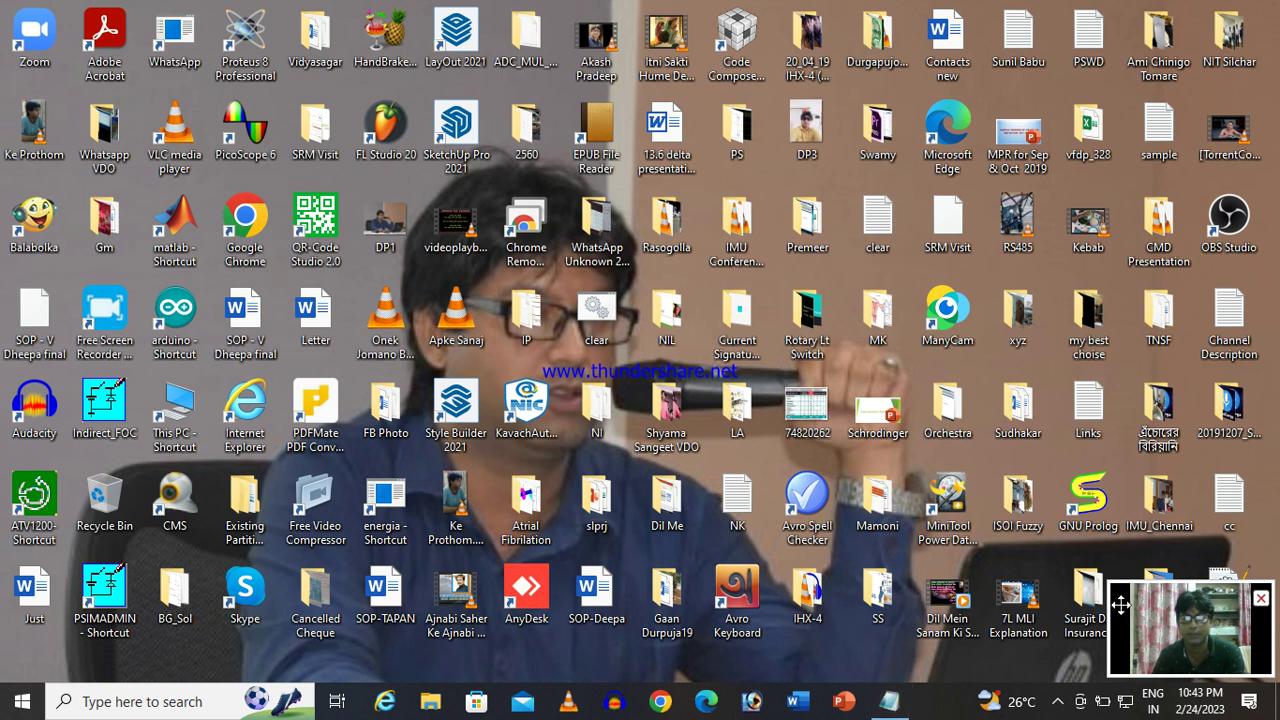
# Step: Launch Paint and set the Pencil tool to the thickest line size
pyautogui.click(194, 701)
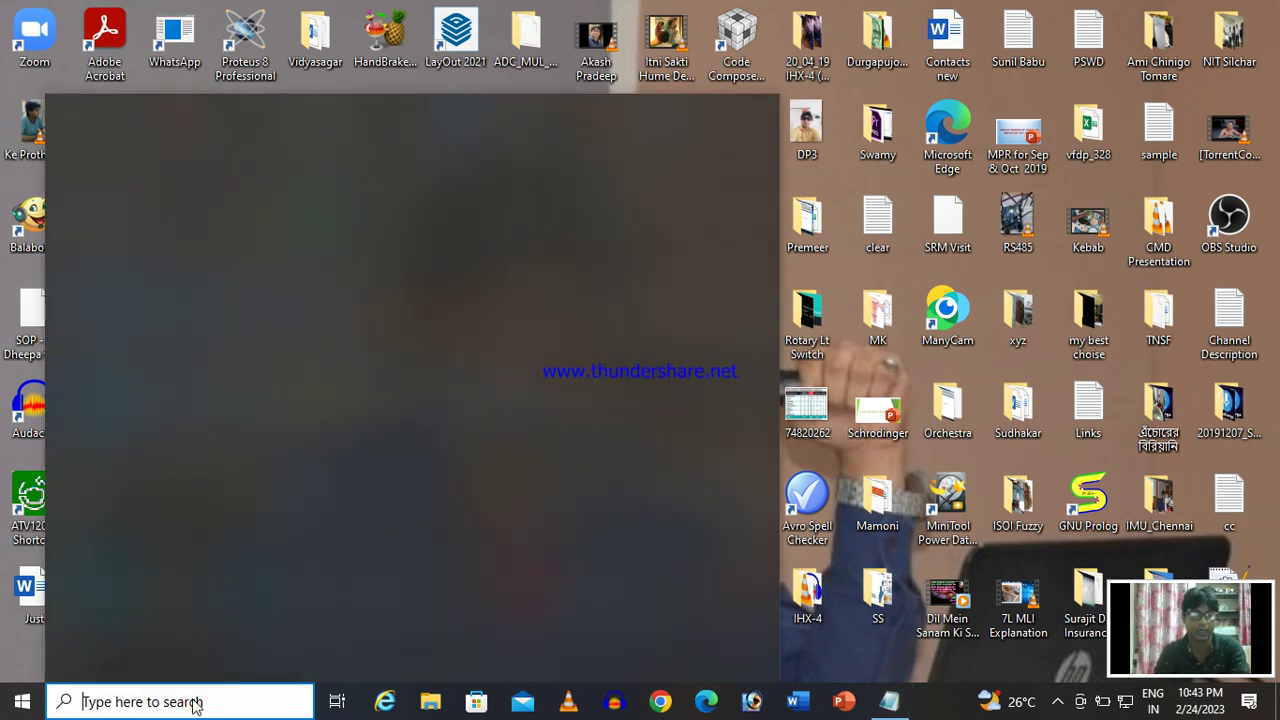
pyautogui.write('paint')
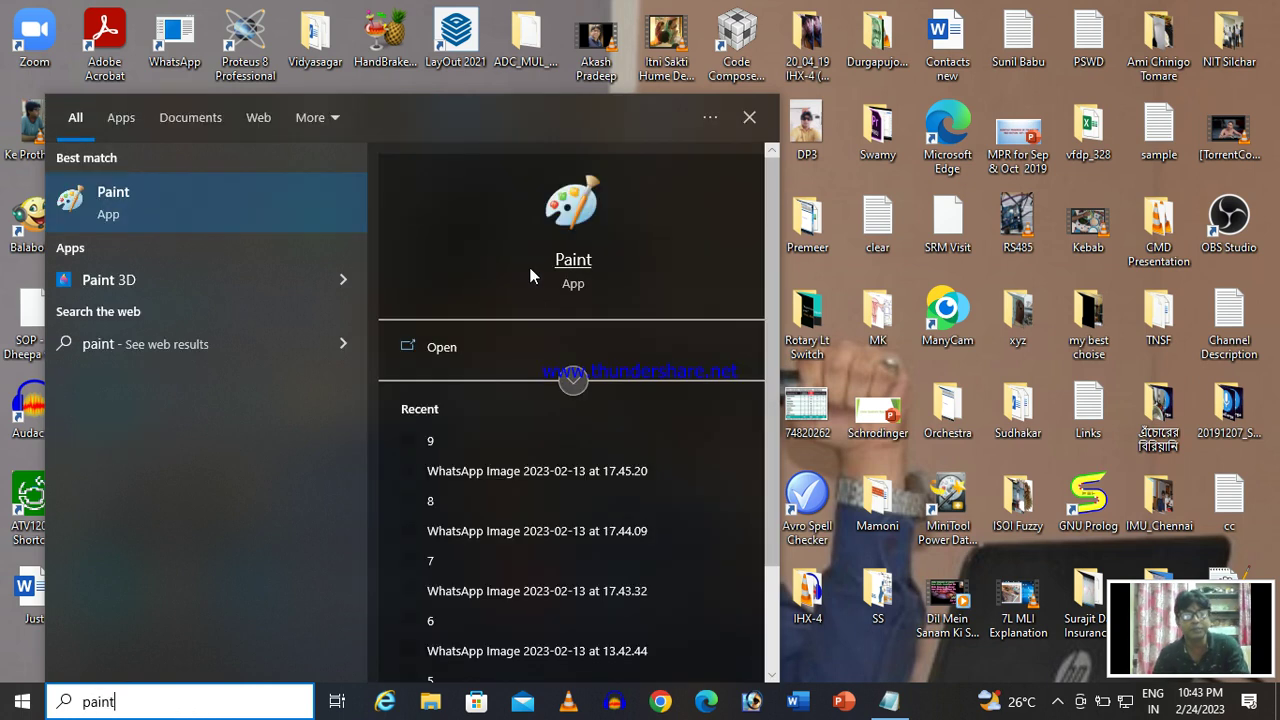
pyautogui.click(573, 260)
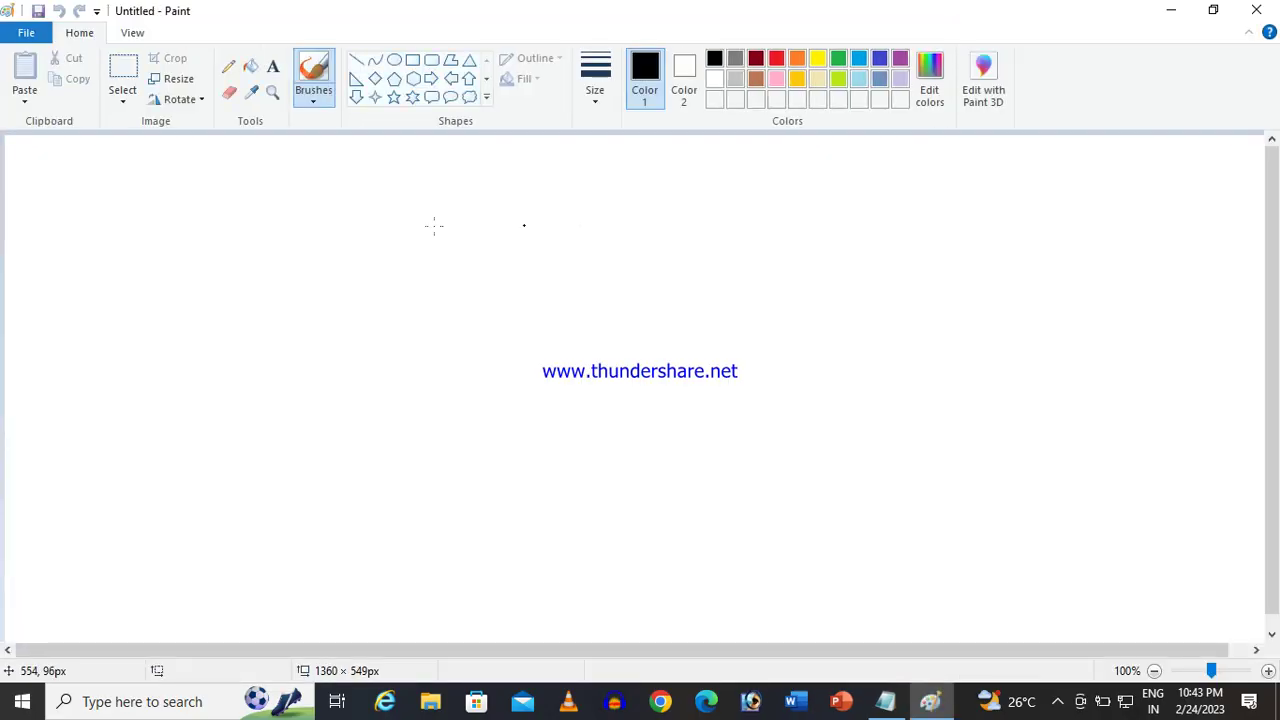
pyautogui.click(228, 66)
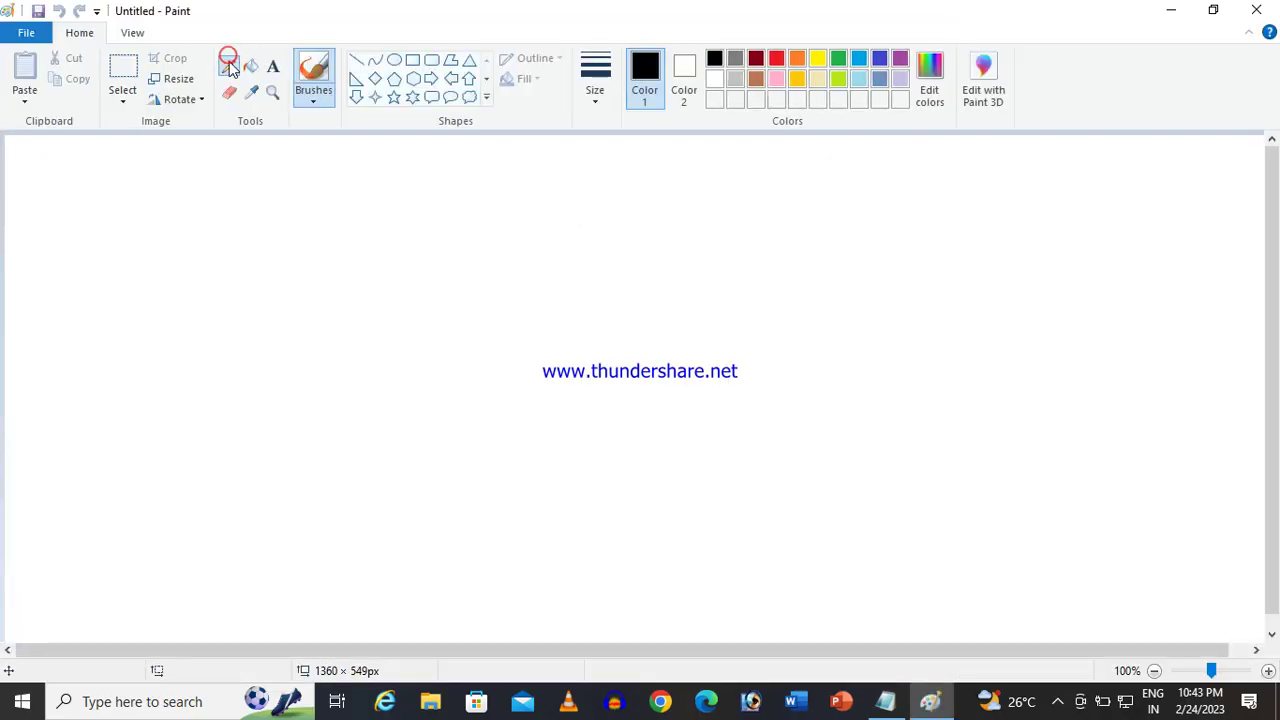
pyautogui.click(606, 89)
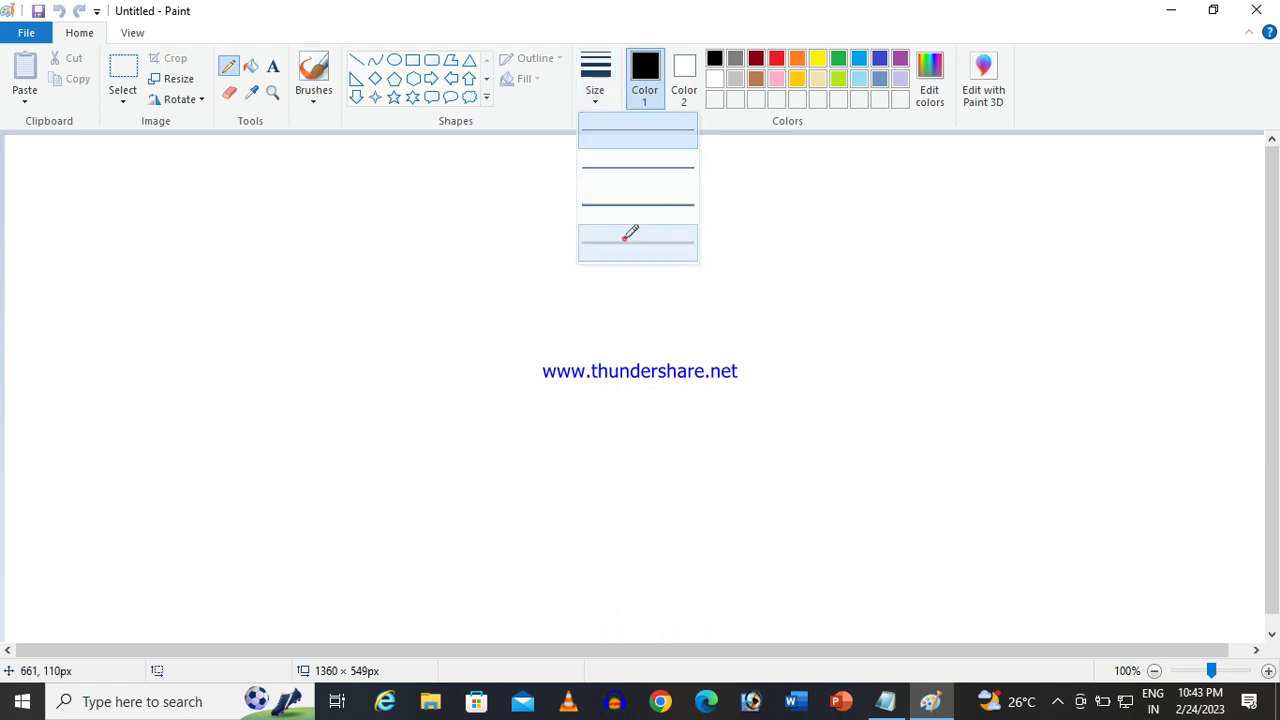
pyautogui.click(628, 240)
# Step: Write a circled 1, a circled 10 and a rightward arrow near the canvas's upper edge, with a long line beneath them
pyautogui.moveTo(416, 181)
pyautogui.mouseDown()
pyautogui.moveTo(417, 200)
pyautogui.moveTo(392, 172)
pyautogui.moveTo(423, 160)
pyautogui.moveTo(429, 171)
pyautogui.moveTo(392, 177)
pyautogui.moveTo(410, 205)
pyautogui.mouseUp()
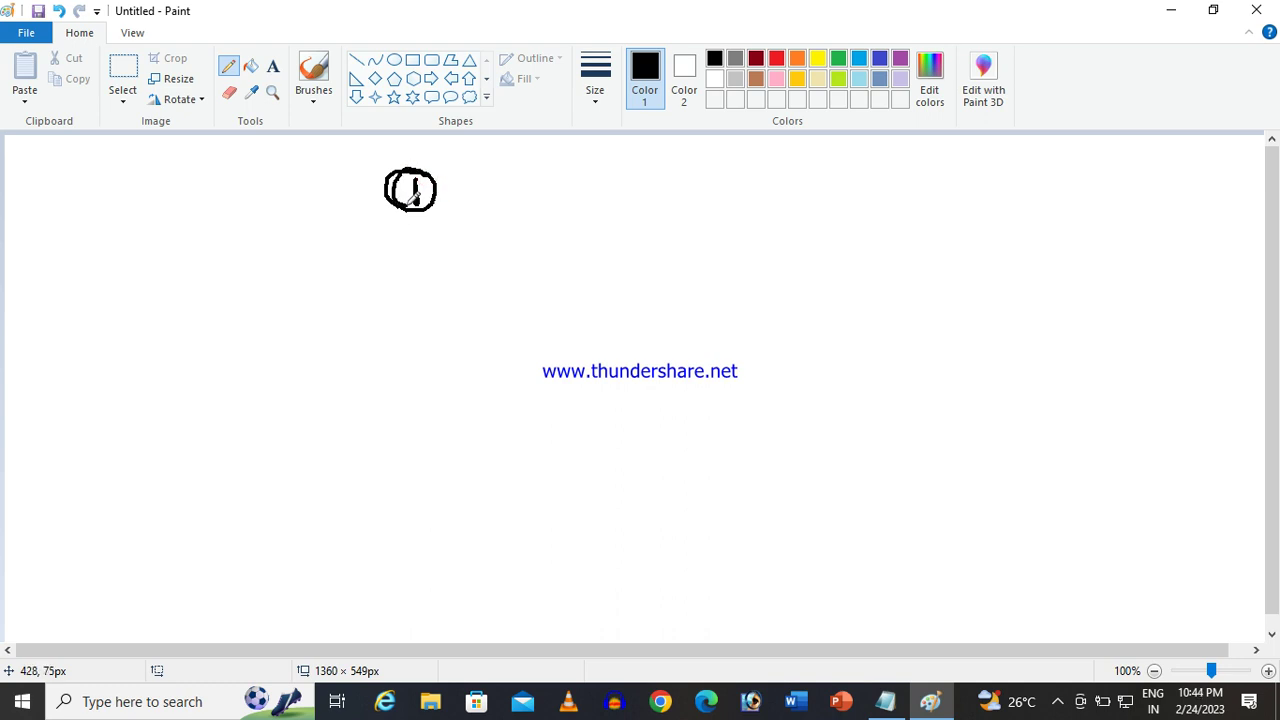
pyautogui.moveTo(478, 168)
pyautogui.mouseDown()
pyautogui.moveTo(479, 199)
pyautogui.moveTo(514, 186)
pyautogui.moveTo(525, 150)
pyautogui.moveTo(466, 195)
pyautogui.moveTo(538, 205)
pyautogui.moveTo(540, 160)
pyautogui.moveTo(657, 187)
pyautogui.moveTo(640, 203)
pyautogui.mouseUp()
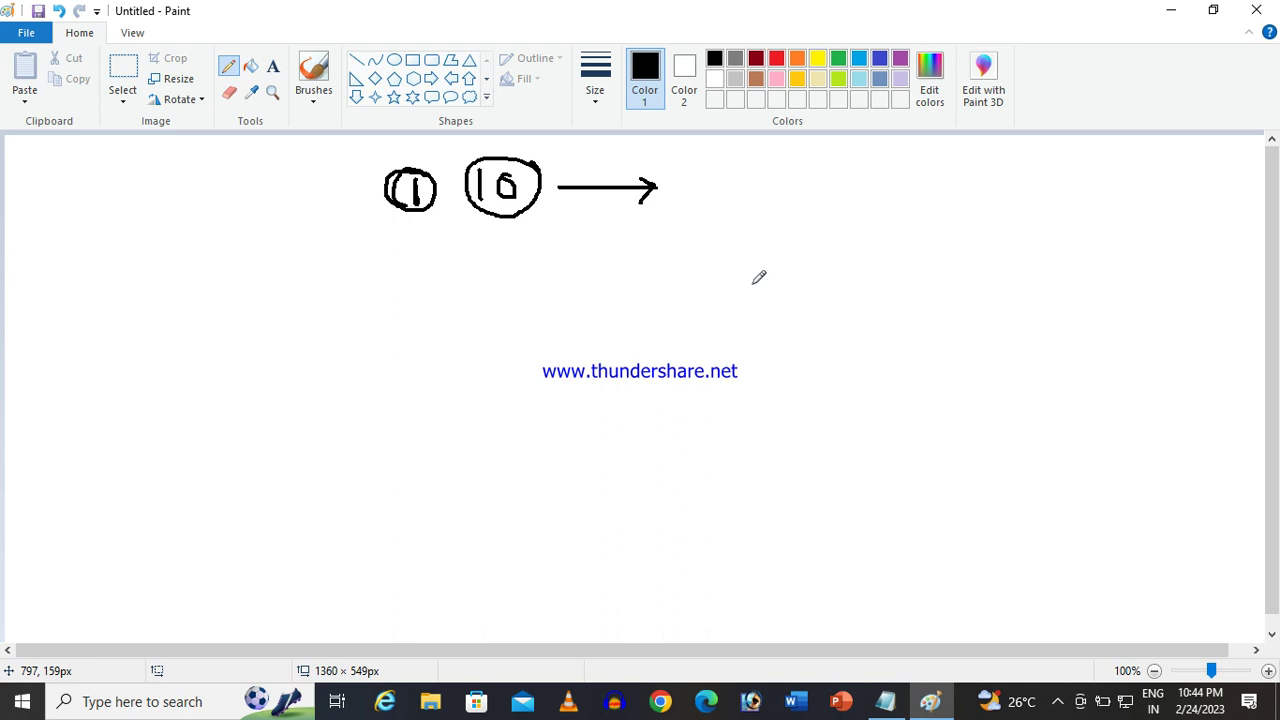
pyautogui.moveTo(346, 235); pyautogui.dragTo(951, 214)
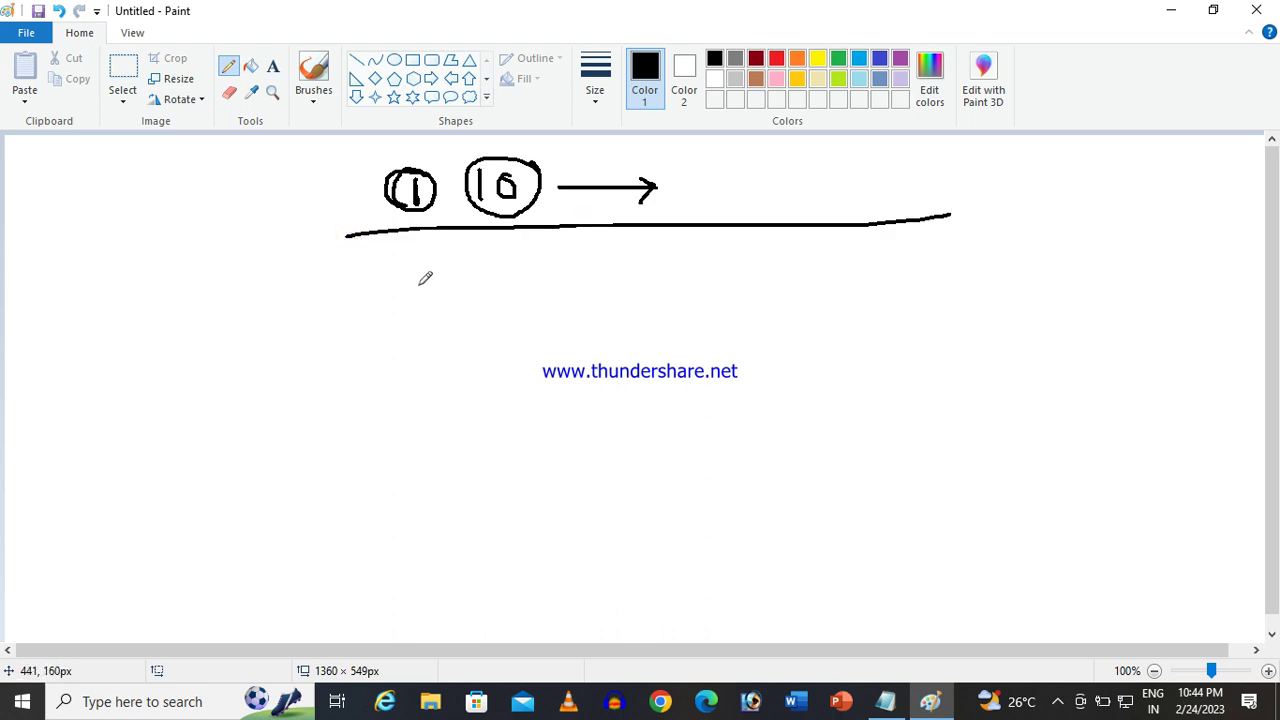
# Step: Write the first two list items below the line: a circled I with VS and a circled II with IPSXE
pyautogui.moveTo(413, 255)
pyautogui.mouseDown()
pyautogui.moveTo(412, 290)
pyautogui.moveTo(383, 286)
pyautogui.moveTo(444, 285)
pyautogui.moveTo(436, 249)
pyautogui.moveTo(570, 252)
pyautogui.moveTo(602, 276)
pyautogui.moveTo(576, 293)
pyautogui.mouseUp()
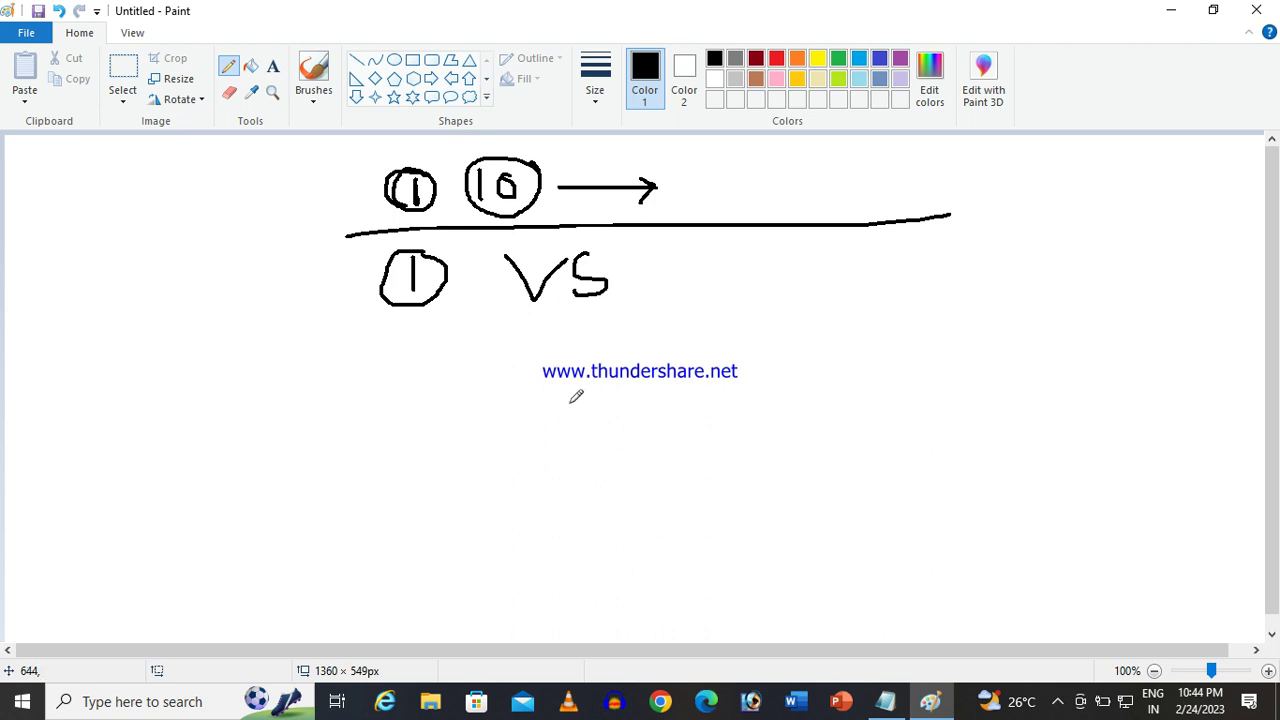
pyautogui.moveTo(410, 335)
pyautogui.mouseDown()
pyautogui.moveTo(410, 362)
pyautogui.moveTo(429, 369)
pyautogui.mouseUp()
pyautogui.moveTo(424, 322)
pyautogui.mouseDown()
pyautogui.moveTo(408, 372)
pyautogui.moveTo(440, 326)
pyautogui.moveTo(423, 321)
pyautogui.mouseUp()
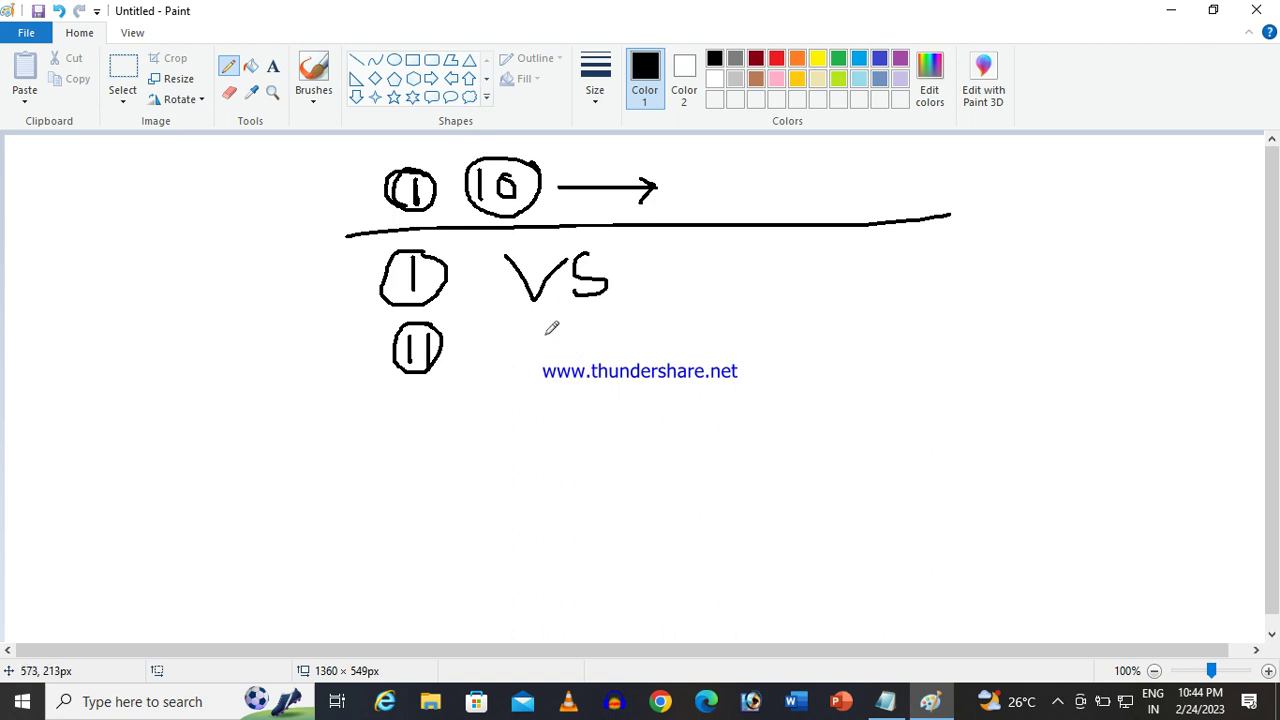
pyautogui.moveTo(539, 326)
pyautogui.mouseDown()
pyautogui.moveTo(540, 357)
pyautogui.moveTo(552, 325)
pyautogui.moveTo(568, 357)
pyautogui.moveTo(604, 345)
pyautogui.moveTo(614, 314)
pyautogui.moveTo(601, 337)
pyautogui.mouseUp()
pyautogui.moveTo(676, 322)
pyautogui.mouseDown()
pyautogui.moveTo(672, 352)
pyautogui.moveTo(790, 346)
pyautogui.mouseUp()
pyautogui.moveTo(751, 318)
pyautogui.mouseDown()
pyautogui.moveTo(752, 342)
pyautogui.moveTo(772, 314)
pyautogui.moveTo(768, 332)
pyautogui.mouseUp()
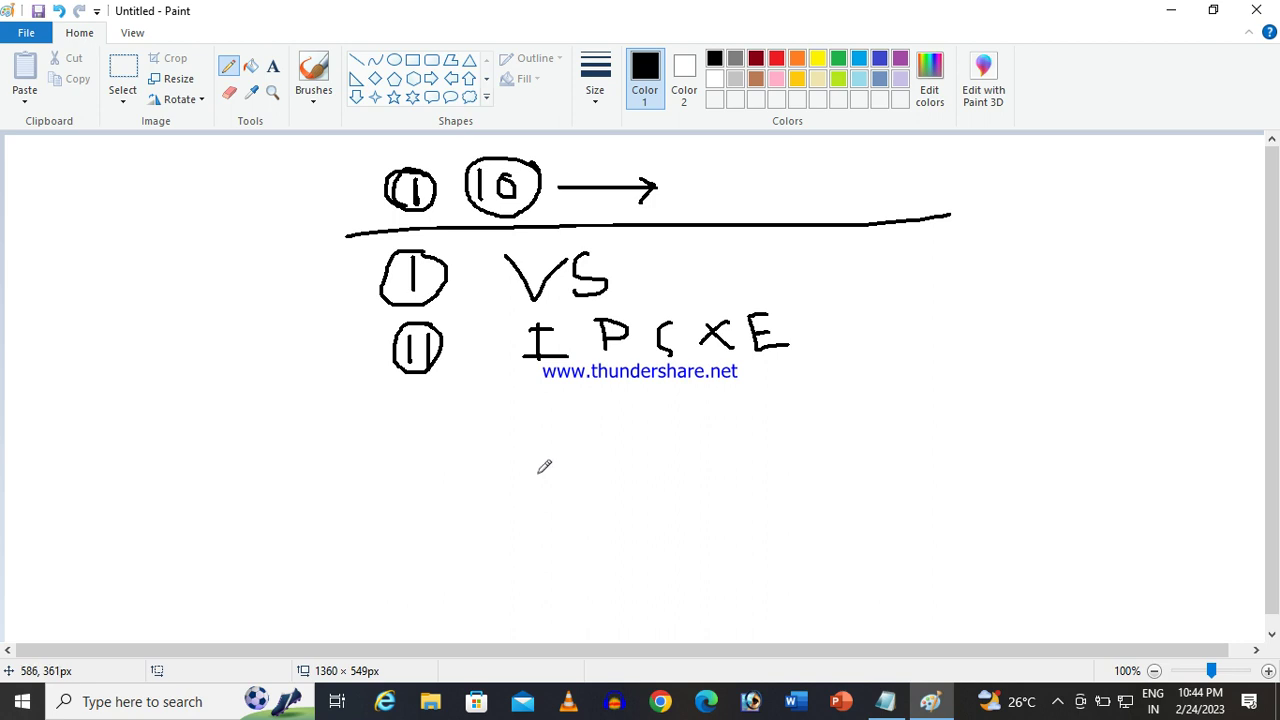
# Step: Add a circled III with Abq as the third list item, tick it and underline it
pyautogui.moveTo(405, 398)
pyautogui.mouseDown()
pyautogui.moveTo(401, 433)
pyautogui.moveTo(428, 420)
pyautogui.moveTo(444, 447)
pyautogui.moveTo(420, 388)
pyautogui.mouseUp()
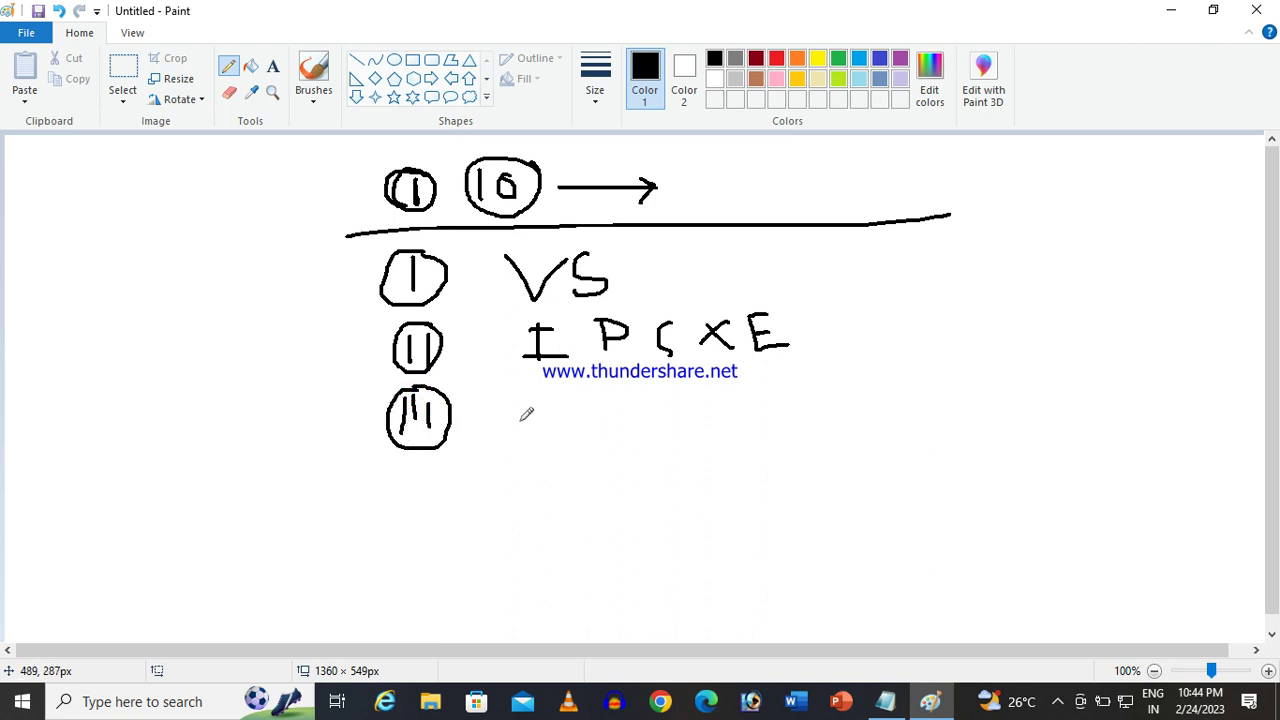
pyautogui.moveTo(560, 394)
pyautogui.mouseDown()
pyautogui.moveTo(546, 420)
pyautogui.moveTo(570, 420)
pyautogui.moveTo(585, 397)
pyautogui.moveTo(606, 414)
pyautogui.moveTo(634, 408)
pyautogui.moveTo(650, 458)
pyautogui.mouseUp()
pyautogui.moveTo(693, 384); pyautogui.dragTo(640, 455)
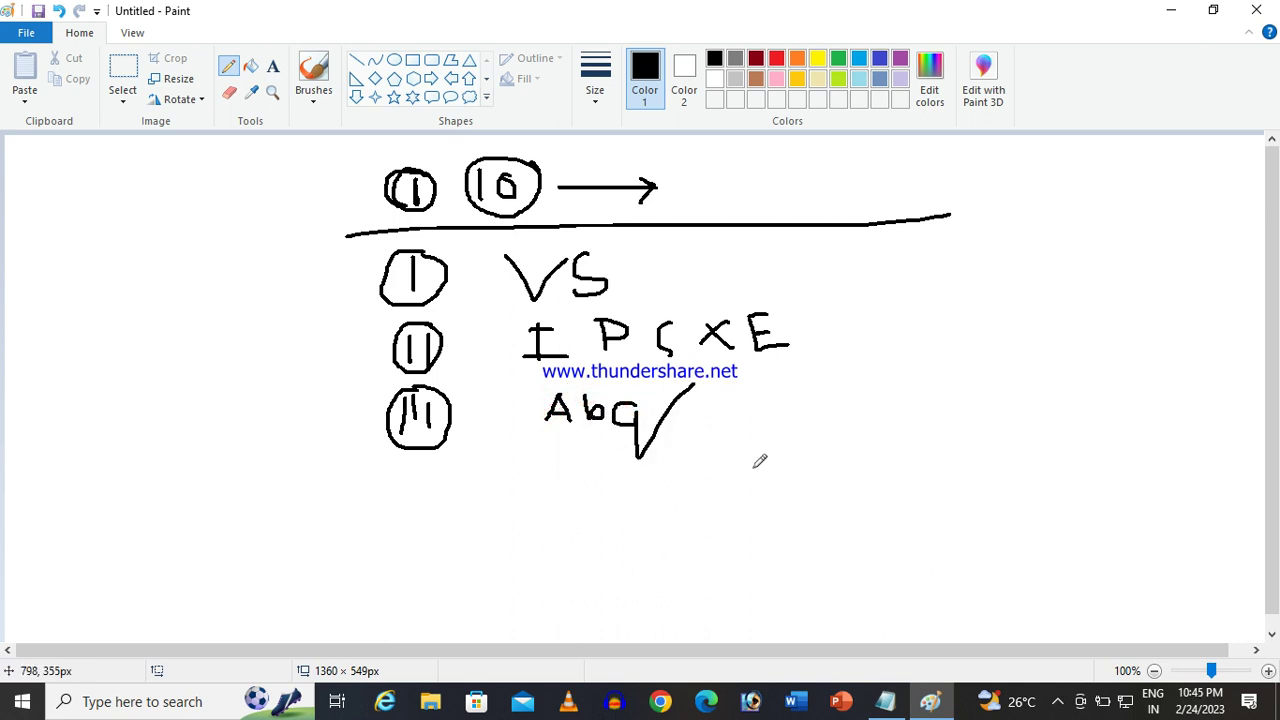
pyautogui.moveTo(501, 451); pyautogui.dragTo(703, 446)
# Step: Draw a curly brace beside the three list items and write getintopc.com next to it, underlined
pyautogui.moveTo(792, 237)
pyautogui.mouseDown()
pyautogui.moveTo(817, 286)
pyautogui.moveTo(790, 418)
pyautogui.mouseUp()
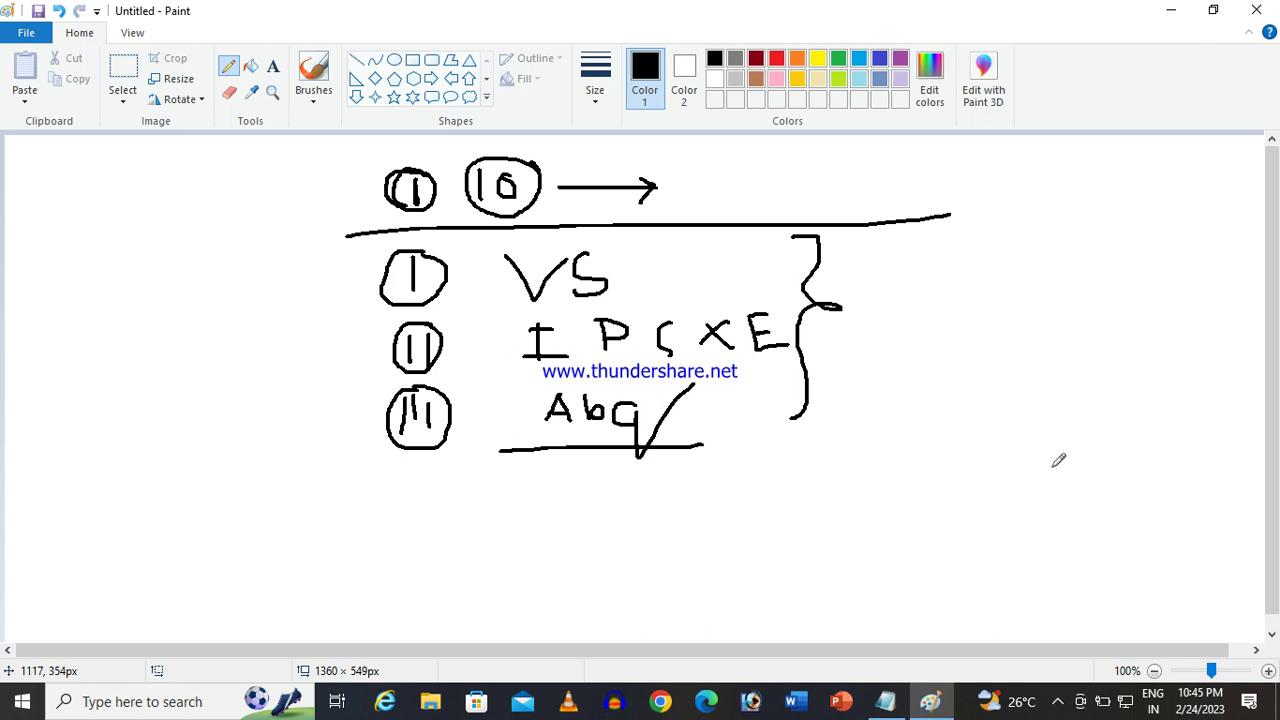
pyautogui.moveTo(920, 297)
pyautogui.mouseDown()
pyautogui.moveTo(900, 303)
pyautogui.moveTo(922, 298)
pyautogui.moveTo(913, 341)
pyautogui.moveTo(966, 322)
pyautogui.moveTo(980, 300)
pyautogui.moveTo(1046, 308)
pyautogui.moveTo(1064, 292)
pyautogui.mouseUp()
pyautogui.moveTo(1036, 270)
pyautogui.mouseDown()
pyautogui.moveTo(1033, 295)
pyautogui.moveTo(1093, 296)
pyautogui.moveTo(1103, 335)
pyautogui.moveTo(1123, 293)
pyautogui.moveTo(1133, 316)
pyautogui.moveTo(1186, 312)
pyautogui.moveTo(1214, 292)
pyautogui.moveTo(1233, 316)
pyautogui.mouseUp()
pyautogui.click(1143, 310)
pyautogui.moveTo(892, 356); pyautogui.dragTo(1208, 350)
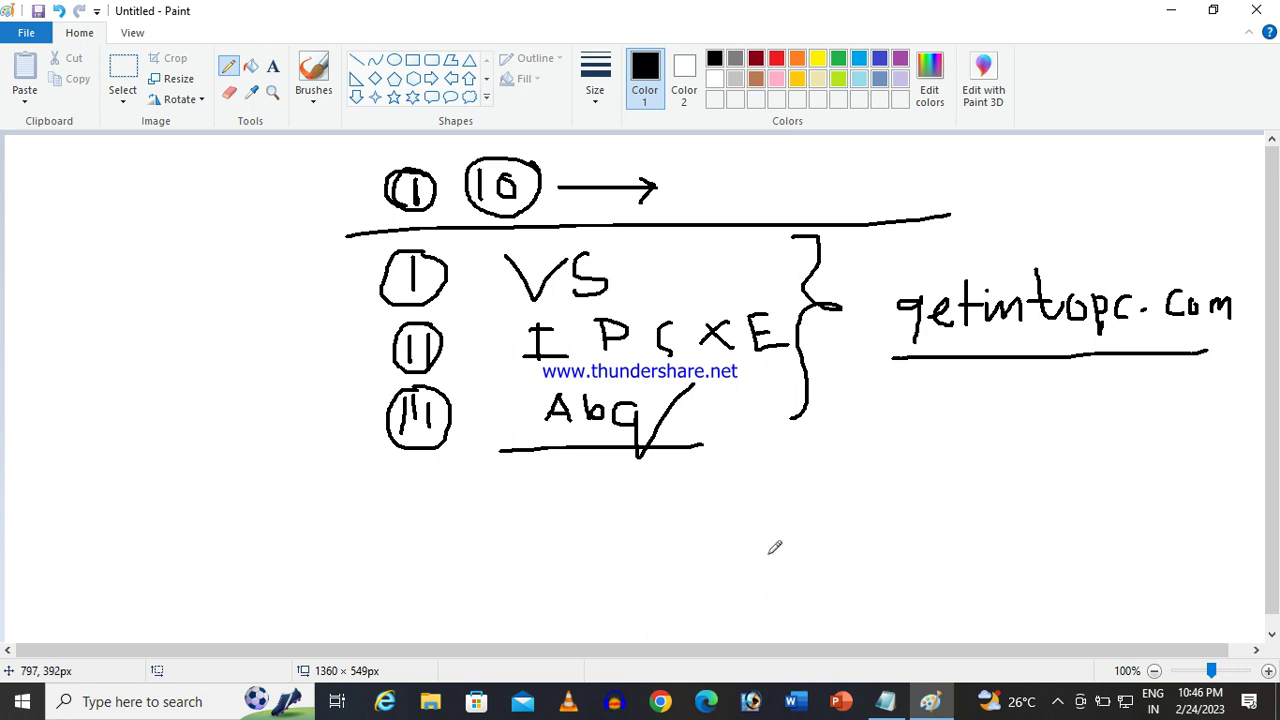
pyautogui.click(884, 704)
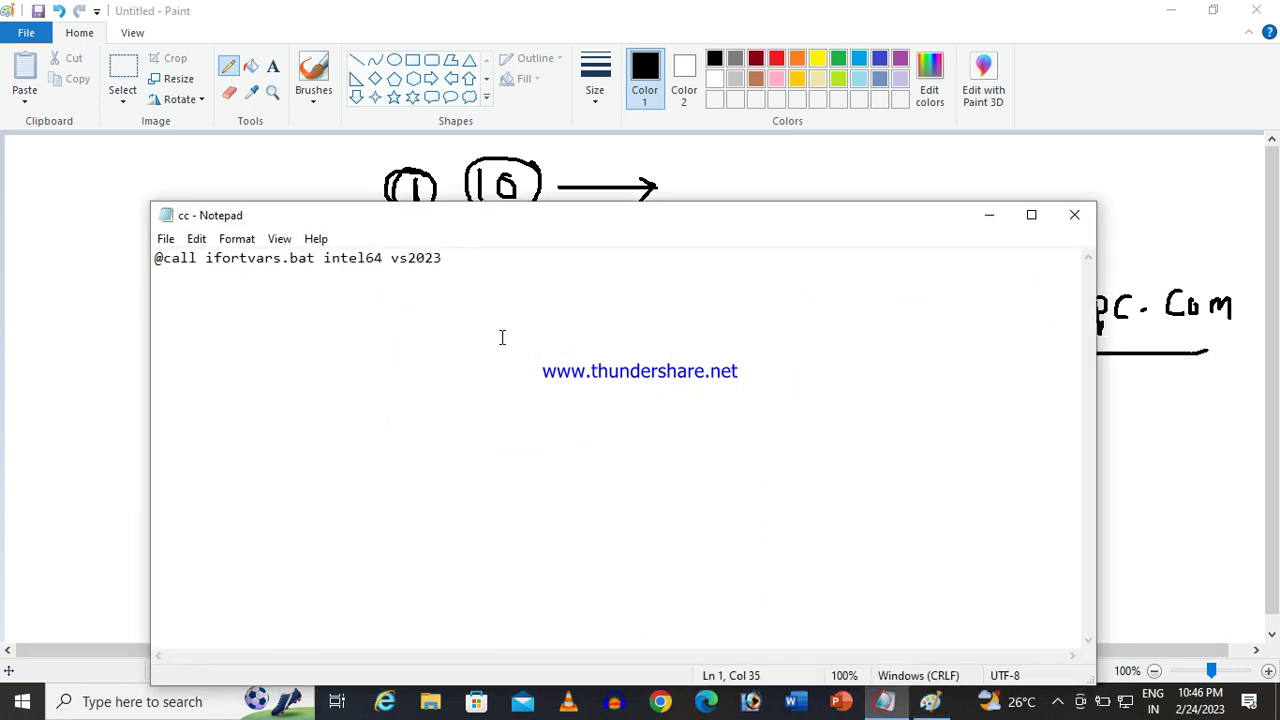
pyautogui.press('Return')
pyautogui.press('Return')
pyautogui.write('if')
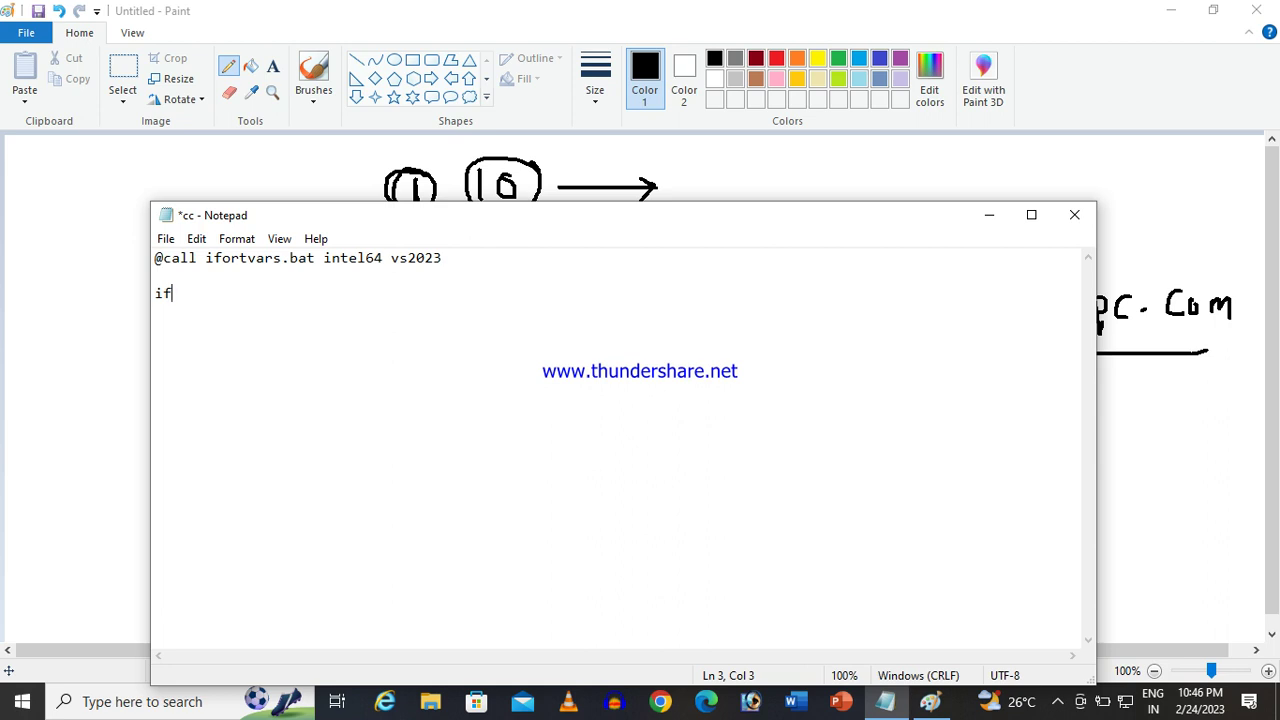
pyautogui.write('ortvars.bat')
pyautogui.press('Return')
pyautogui.write('ifort')
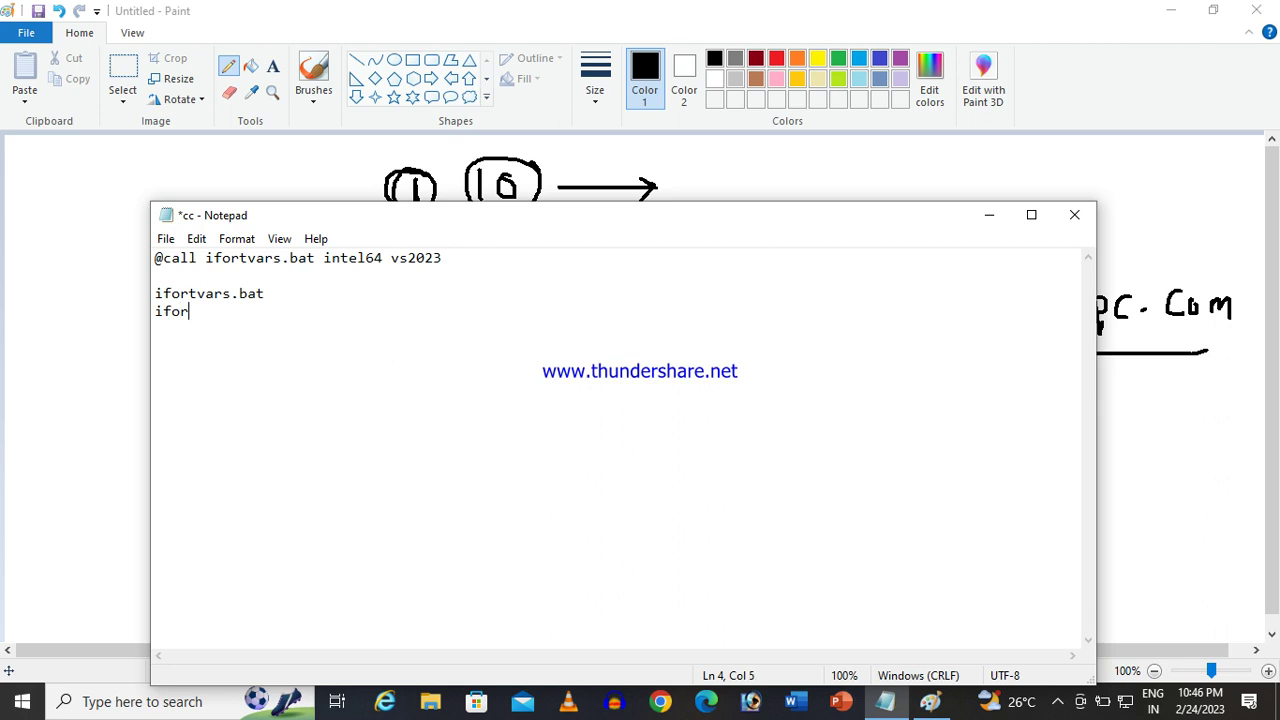
pyautogui.write('.exe')
# Step: Highlight the ifortvars.bat and ifort.exe lines together, and each one separately, to point them out
pyautogui.moveTo(238, 313); pyautogui.dragTo(137, 283)
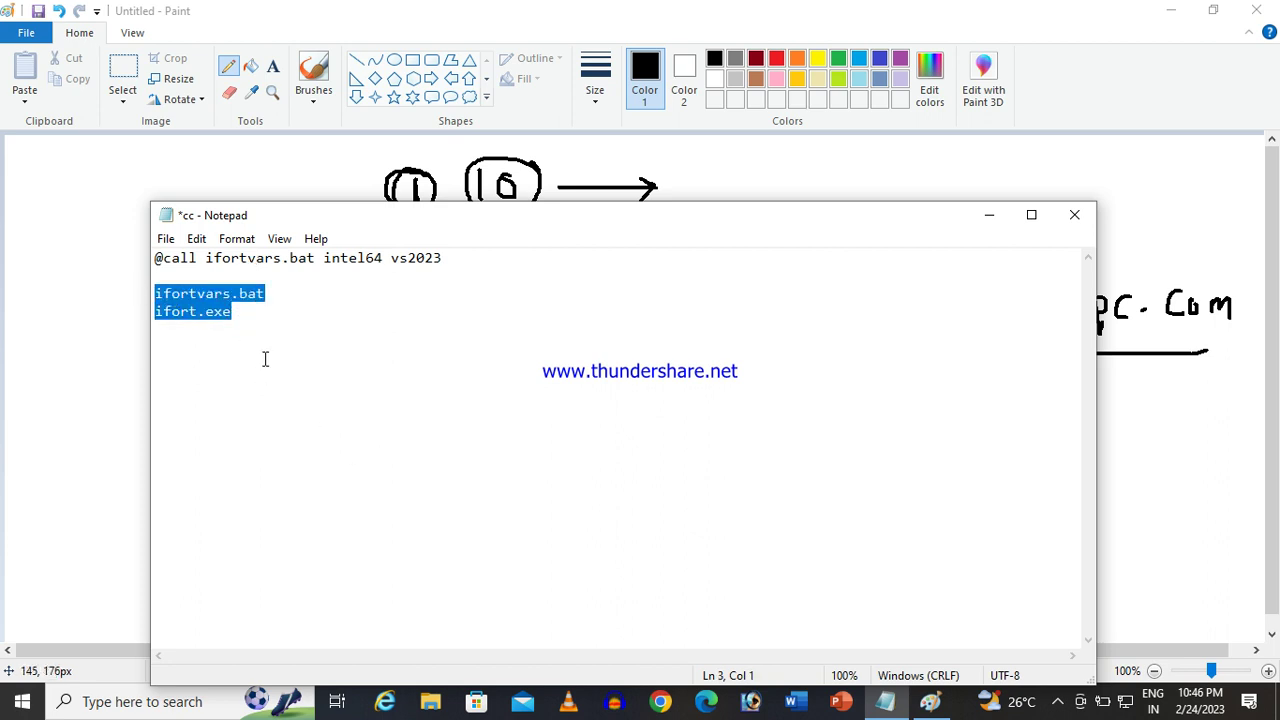
pyautogui.click(276, 293)
pyautogui.moveTo(276, 293); pyautogui.dragTo(154, 293)
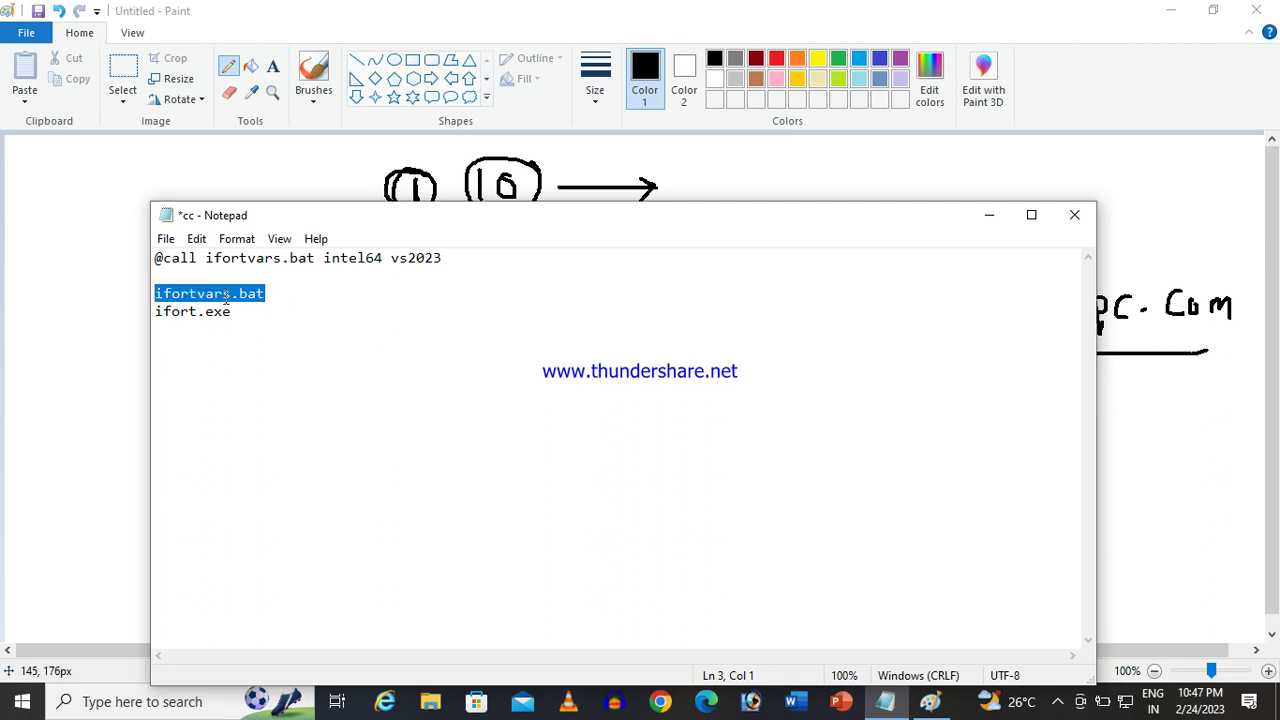
pyautogui.click(278, 293)
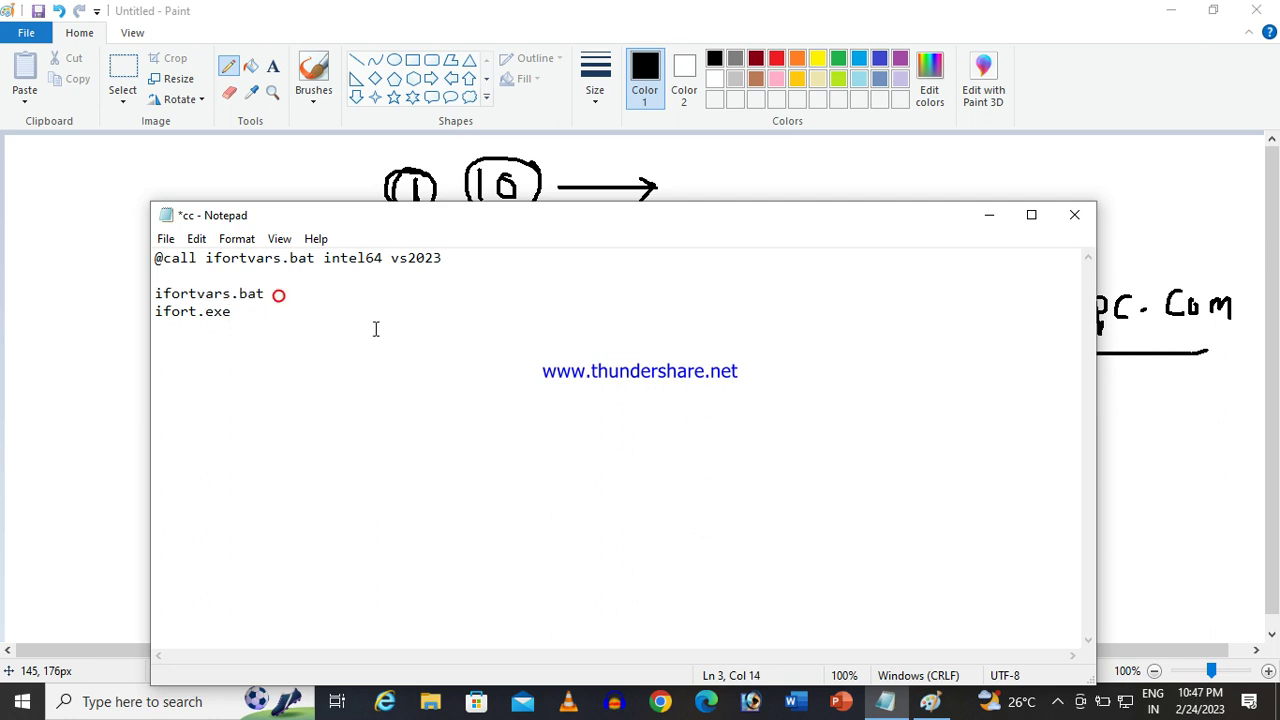
pyautogui.moveTo(270, 293); pyautogui.dragTo(153, 291)
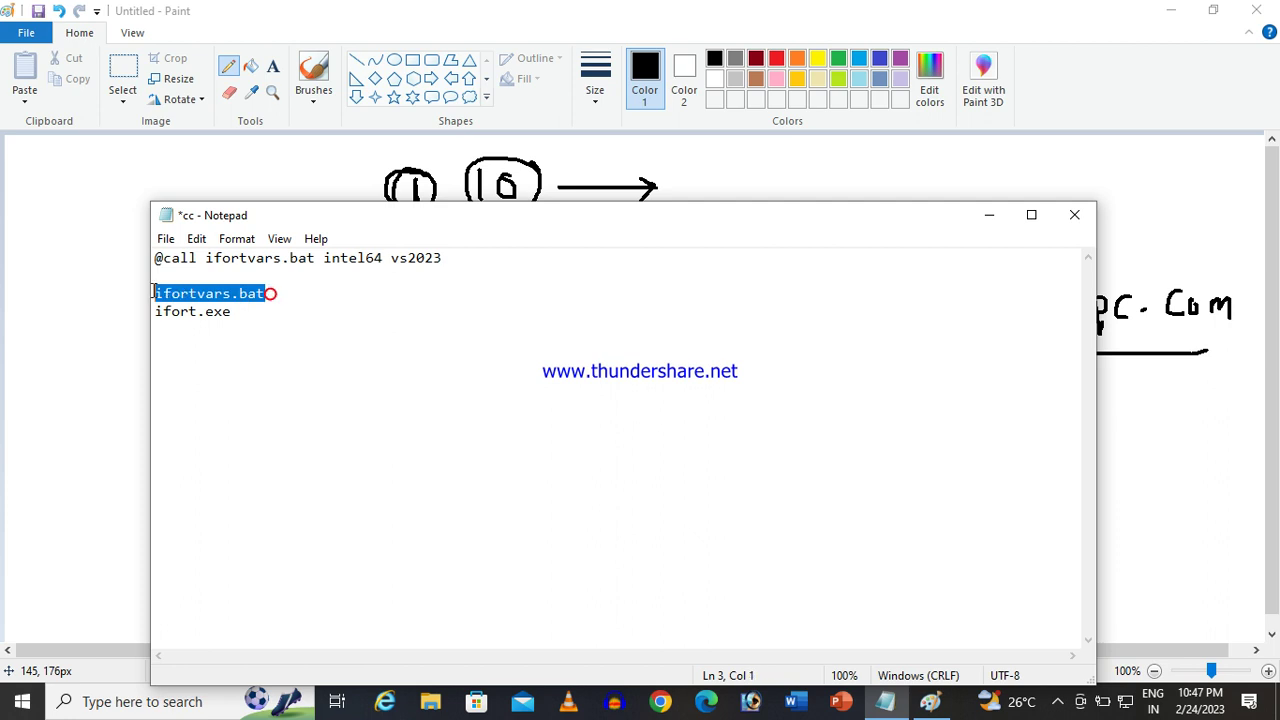
pyautogui.click(240, 311)
pyautogui.moveTo(240, 311); pyautogui.dragTo(154, 311)
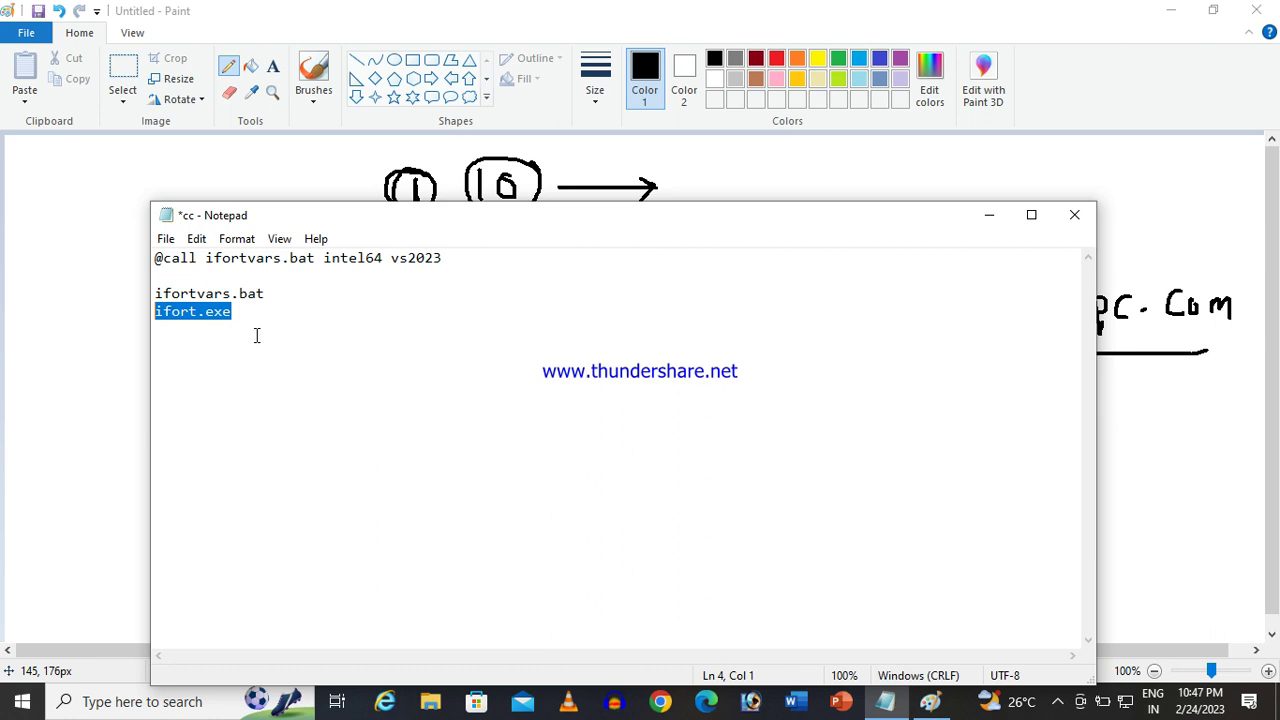
# Step: Open the system Path environment variable for editing from This PC's properties and the advanced system settings
pyautogui.click(170, 701)
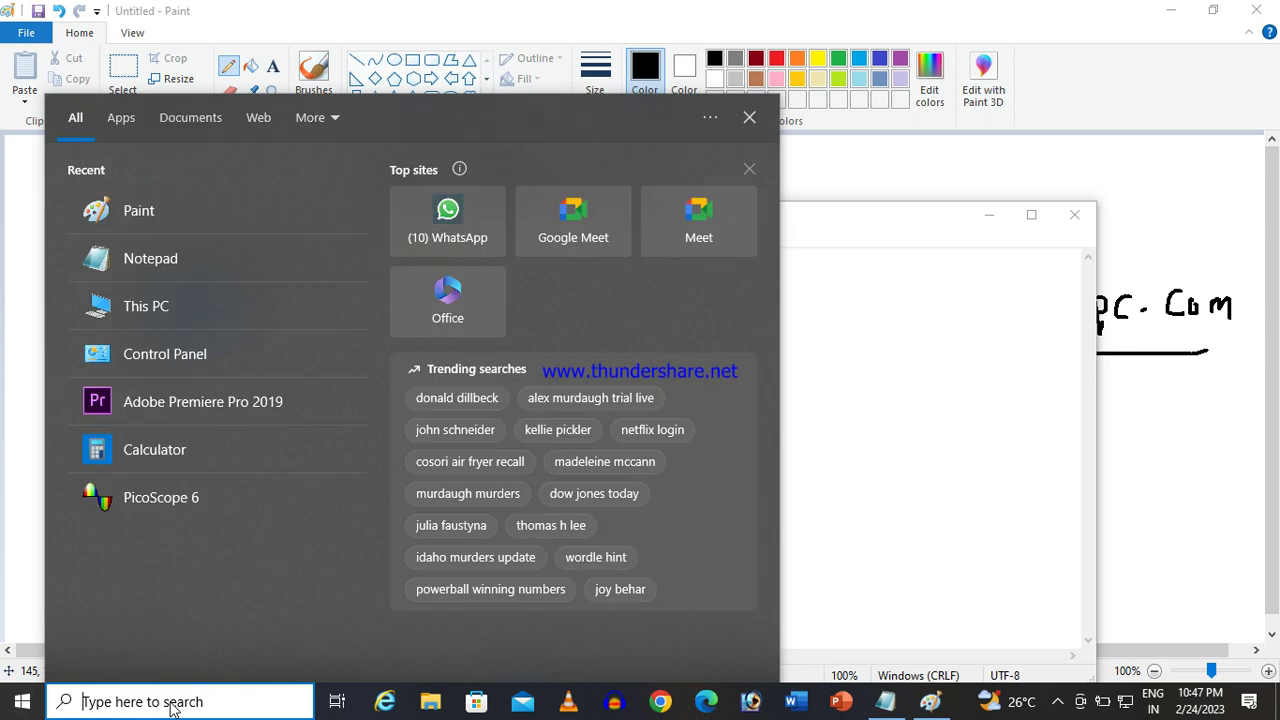
pyautogui.rightClick(167, 315)
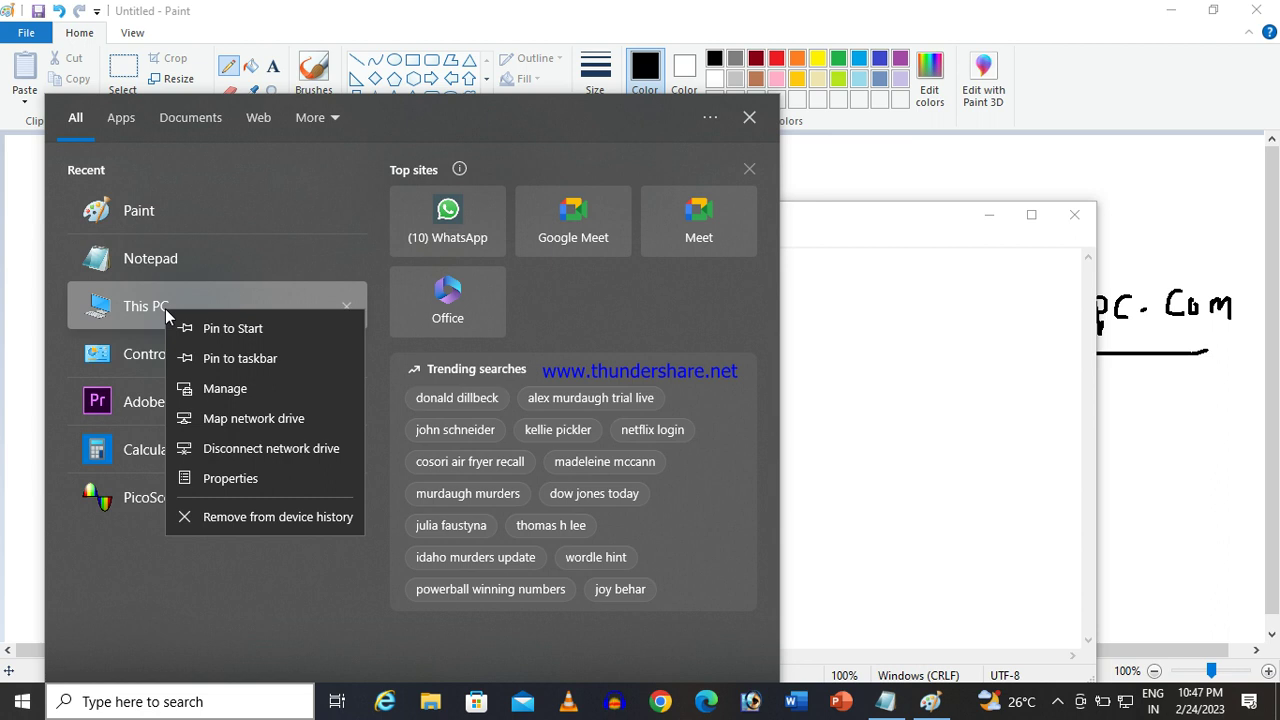
pyautogui.click(226, 479)
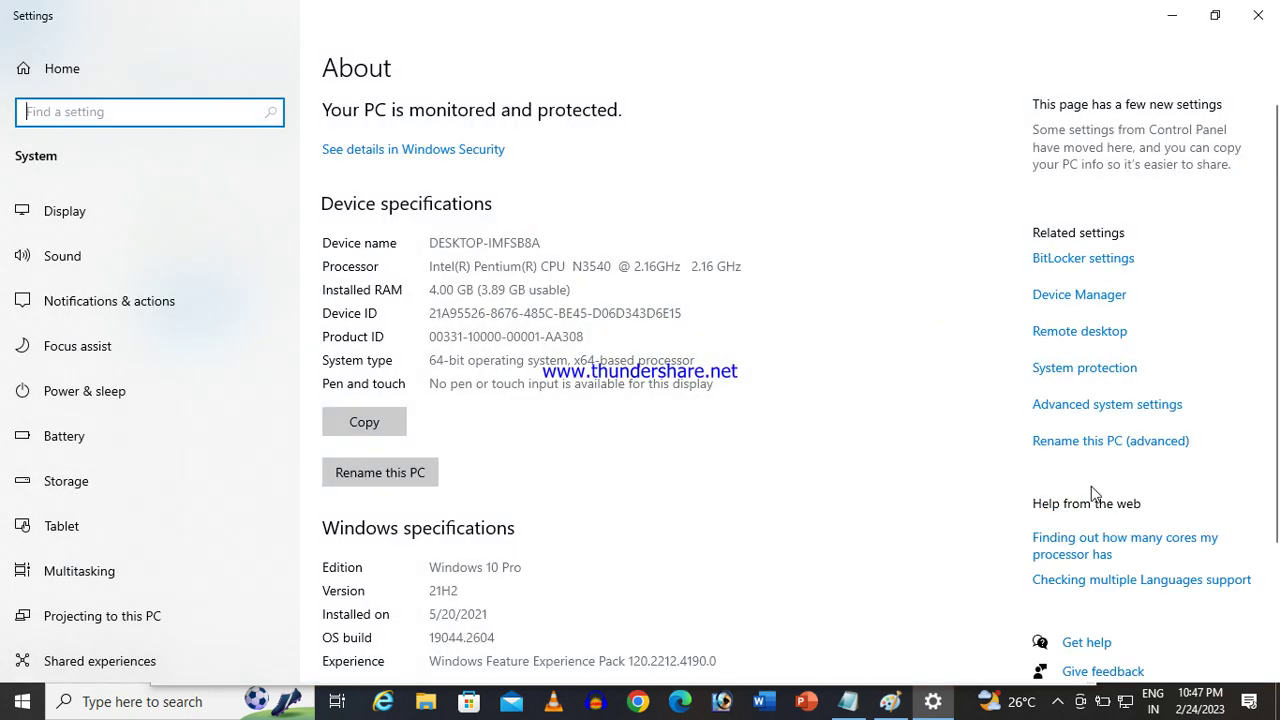
pyautogui.click(1110, 406)
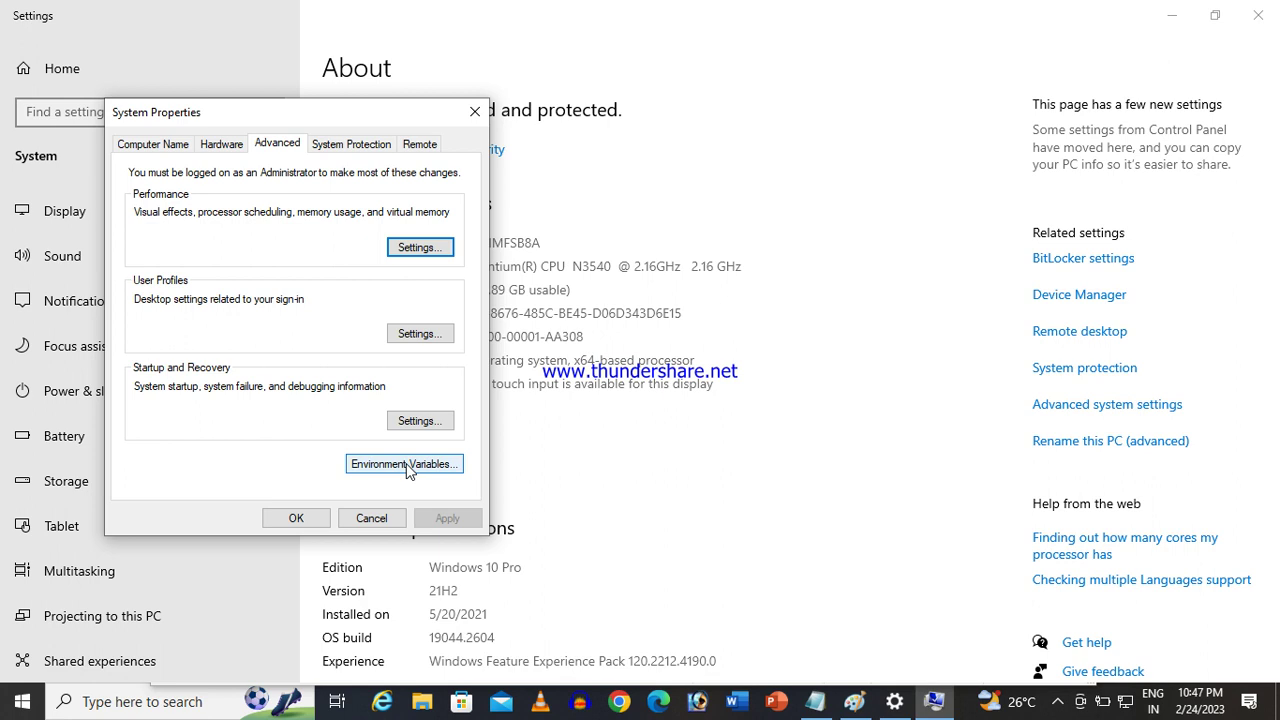
pyautogui.click(408, 466)
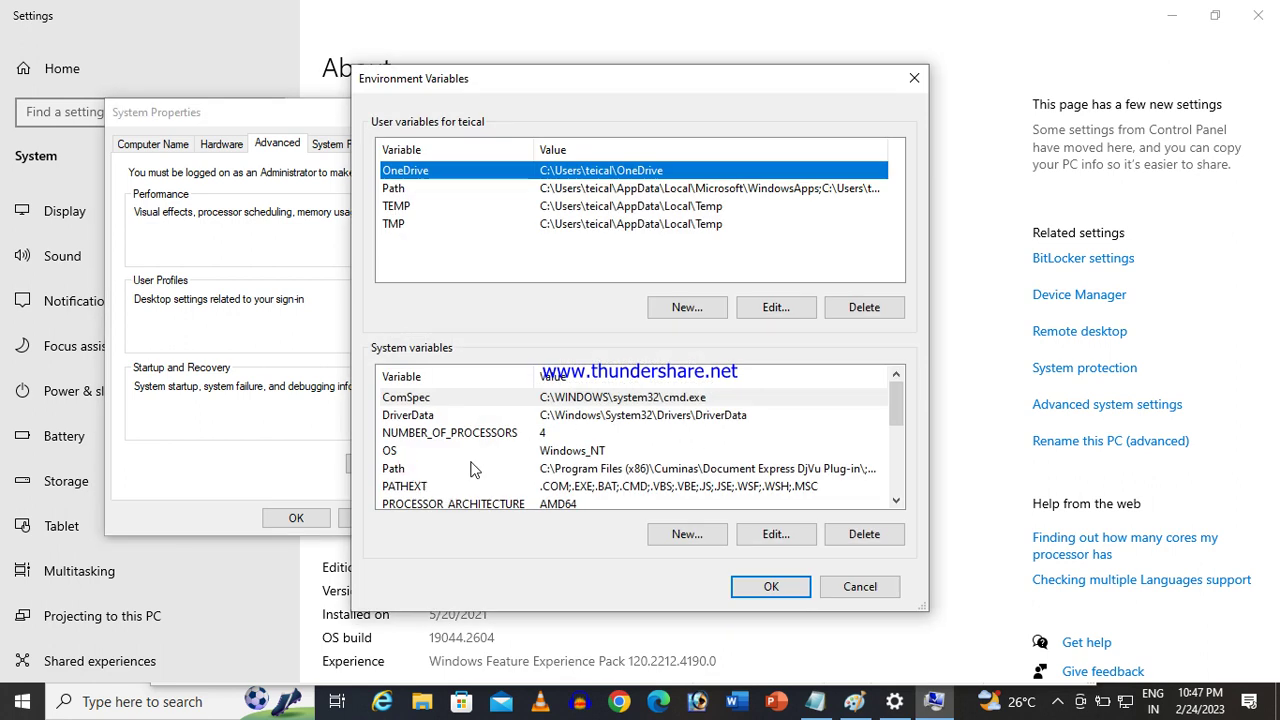
pyautogui.doubleClick(418, 470)
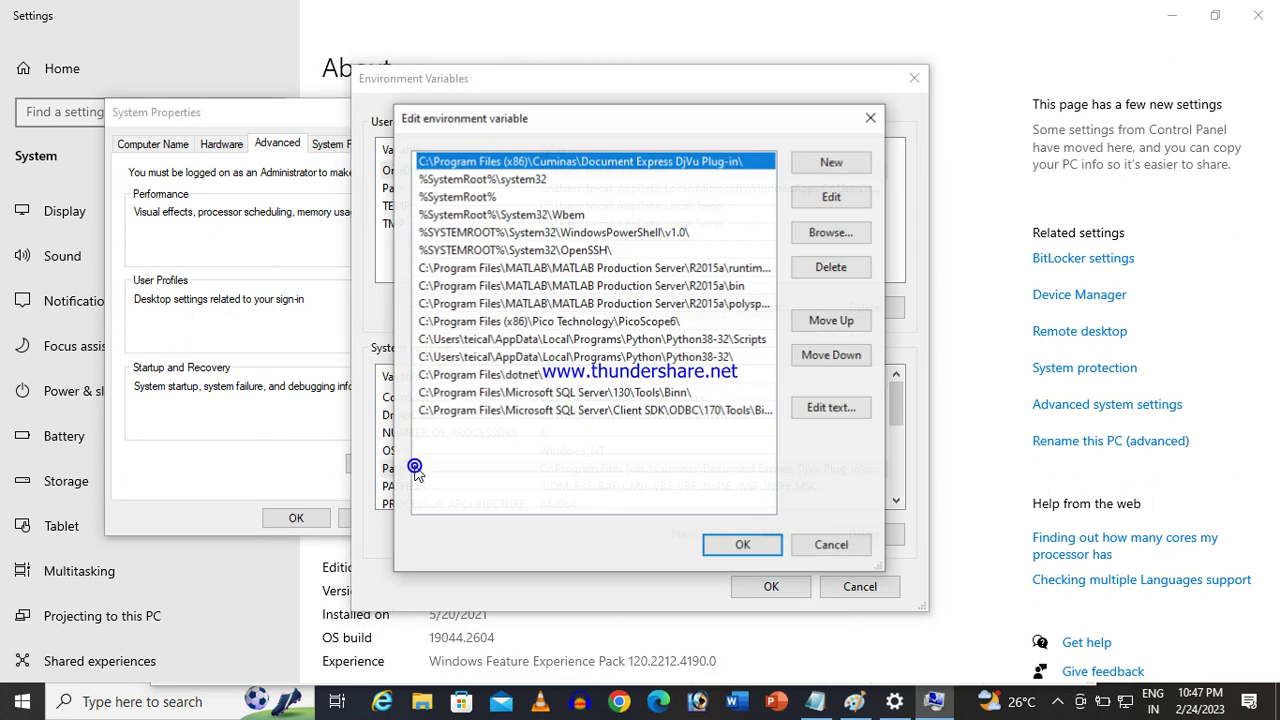
# Step: Start a blank new entry in the system Path variable, discard it and close the environment variable and system property dialogs
pyautogui.click(838, 168)
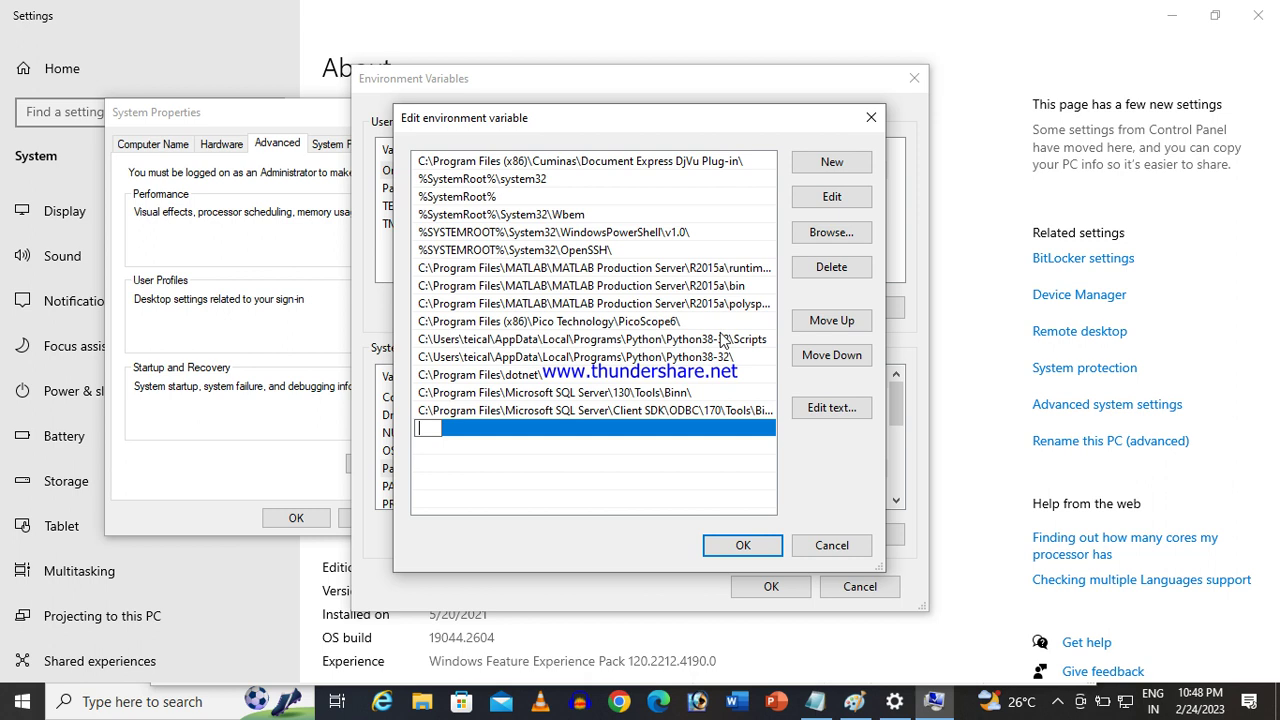
pyautogui.click(831, 545)
pyautogui.click(913, 78)
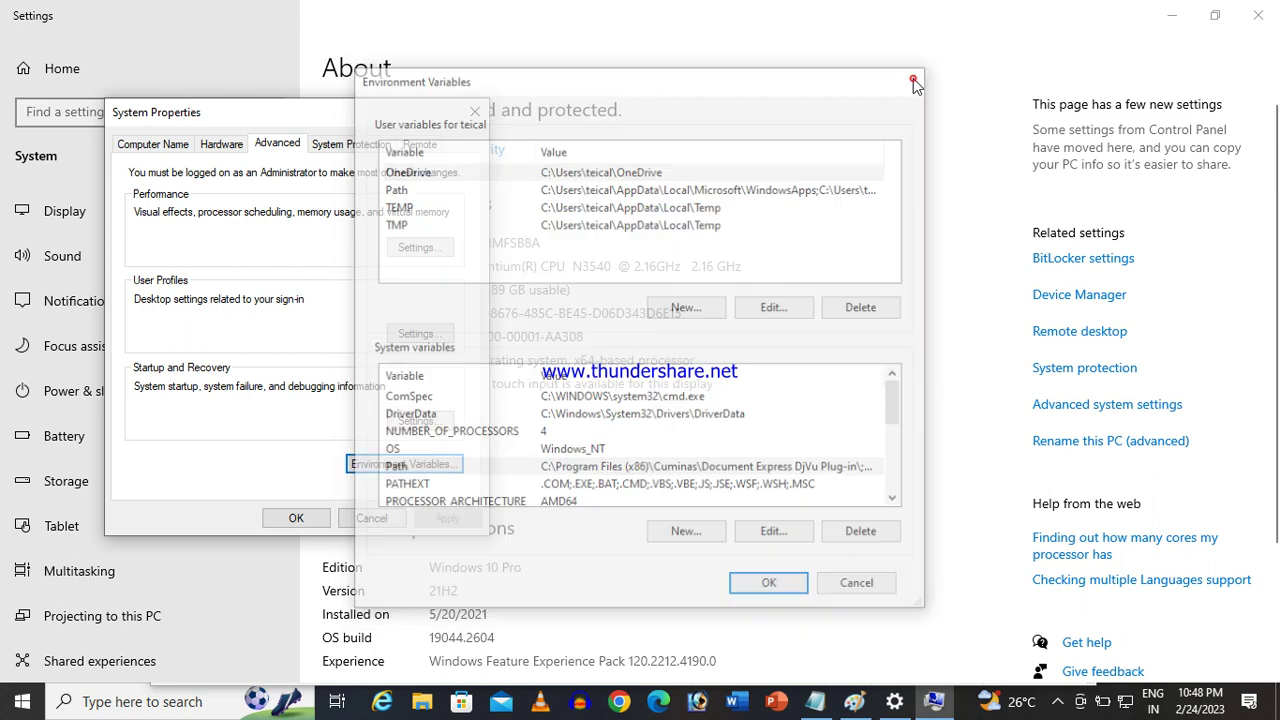
pyautogui.click(475, 118)
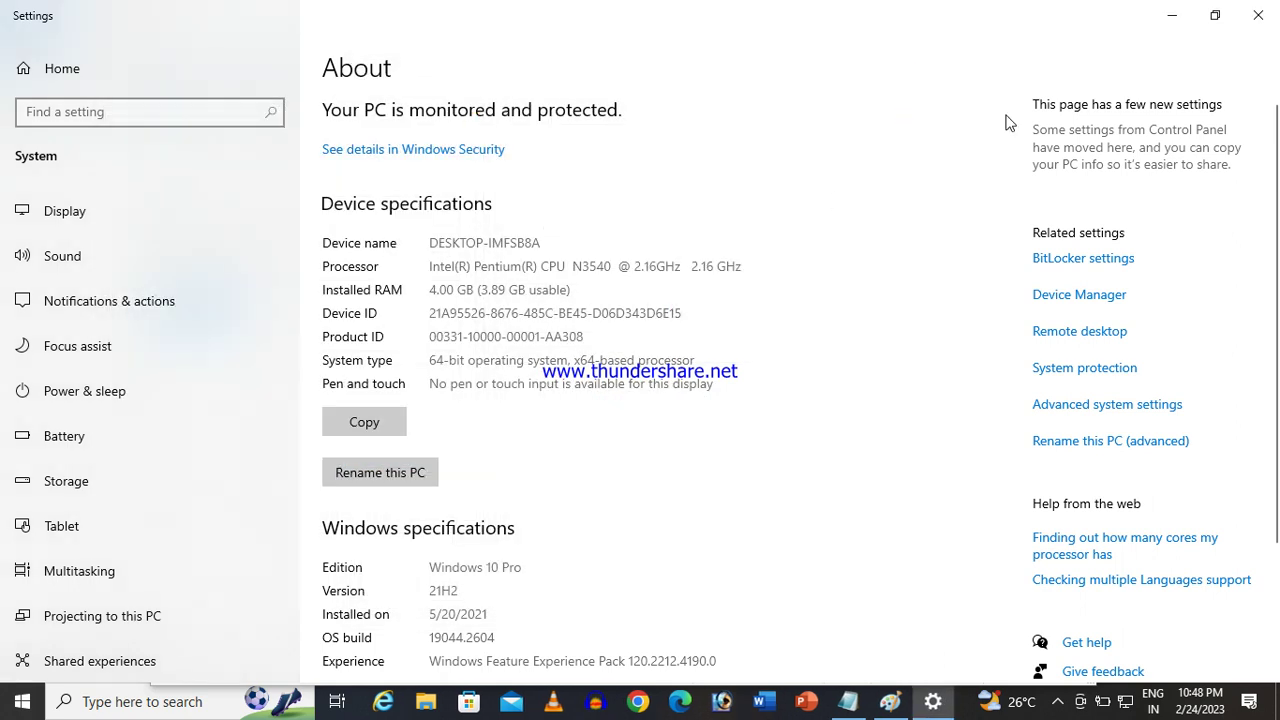
# Step: Switch to the cc file in Notepad and add the lines launcher.bat and abq2019.bat below ifort.exe, after a blank line
pyautogui.click(848, 701)
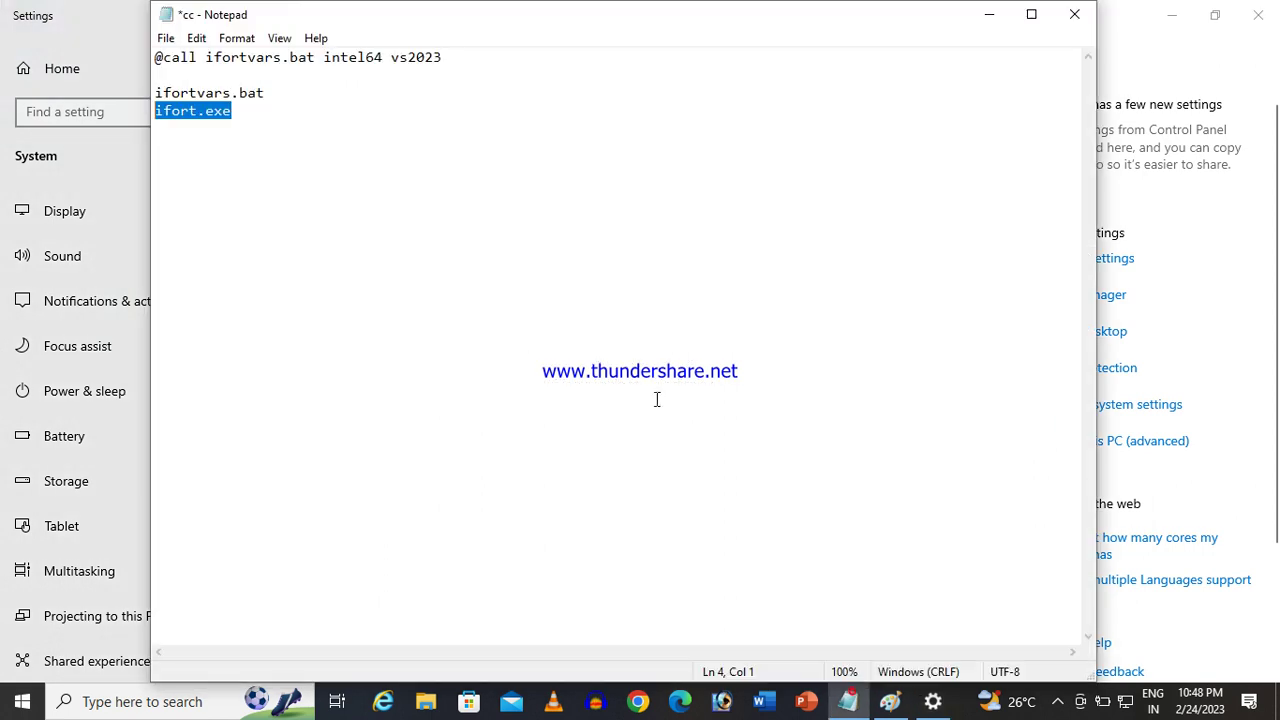
pyautogui.click(252, 111)
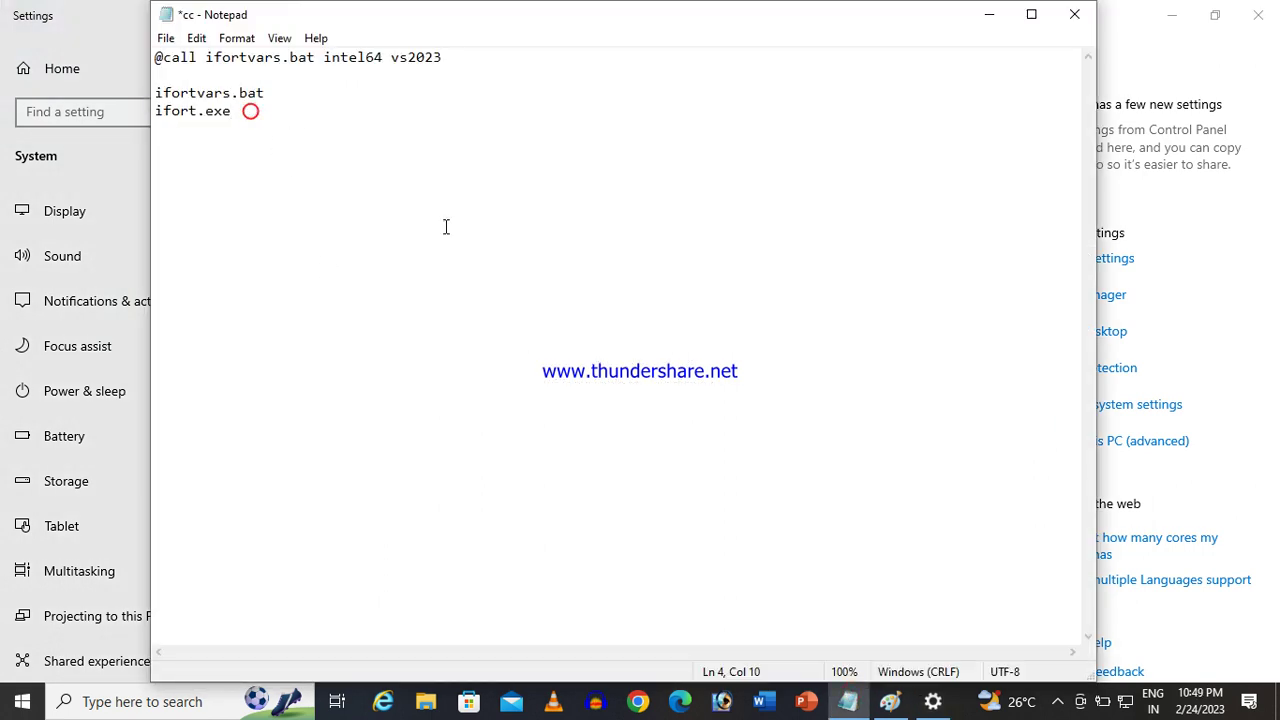
pyautogui.press('Return')
pyautogui.press('Return')
pyautogui.write('launcher')
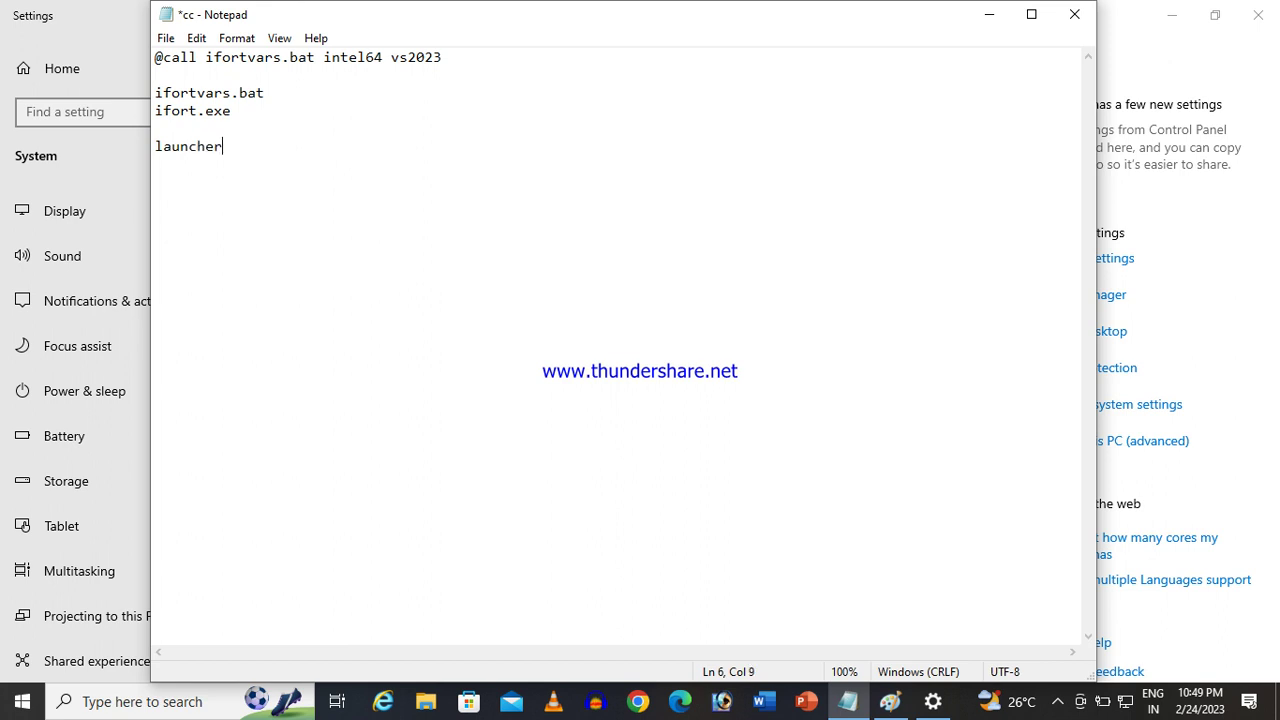
pyautogui.write('.bat')
pyautogui.press('Return')
pyautogui.write('abq20')
pyautogui.write('bat')
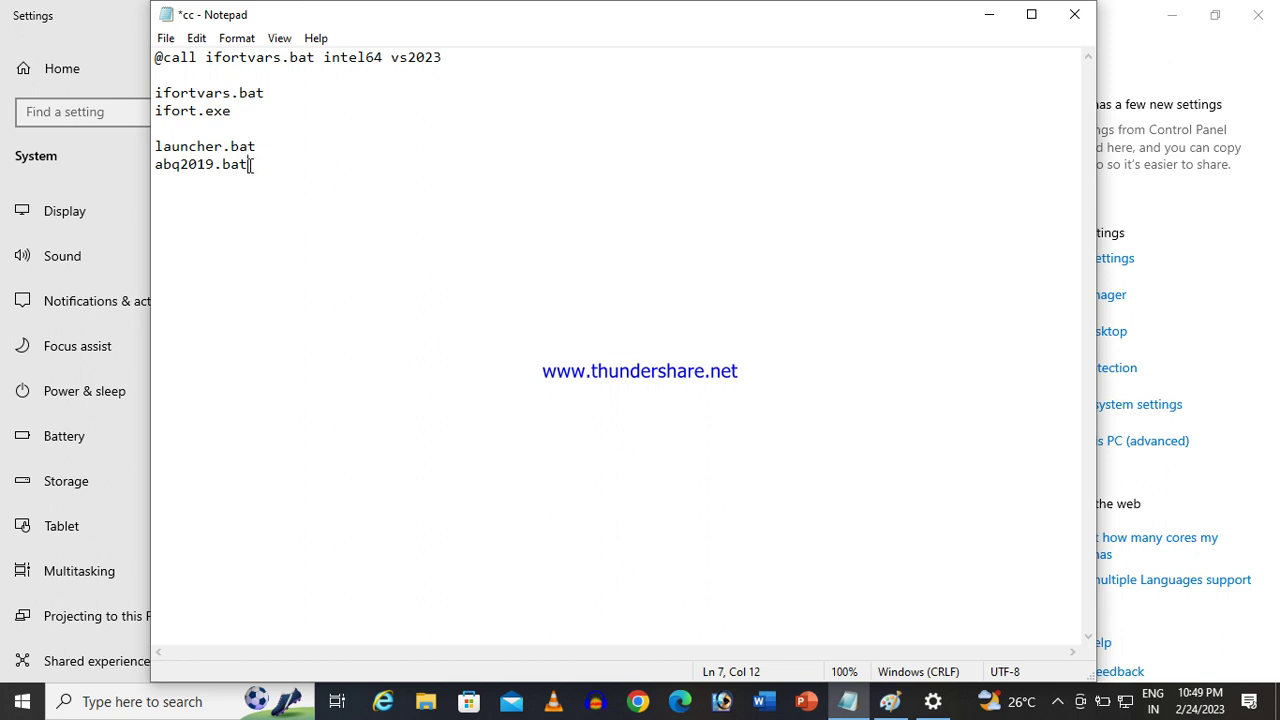
pyautogui.moveTo(249, 164); pyautogui.dragTo(155, 146)
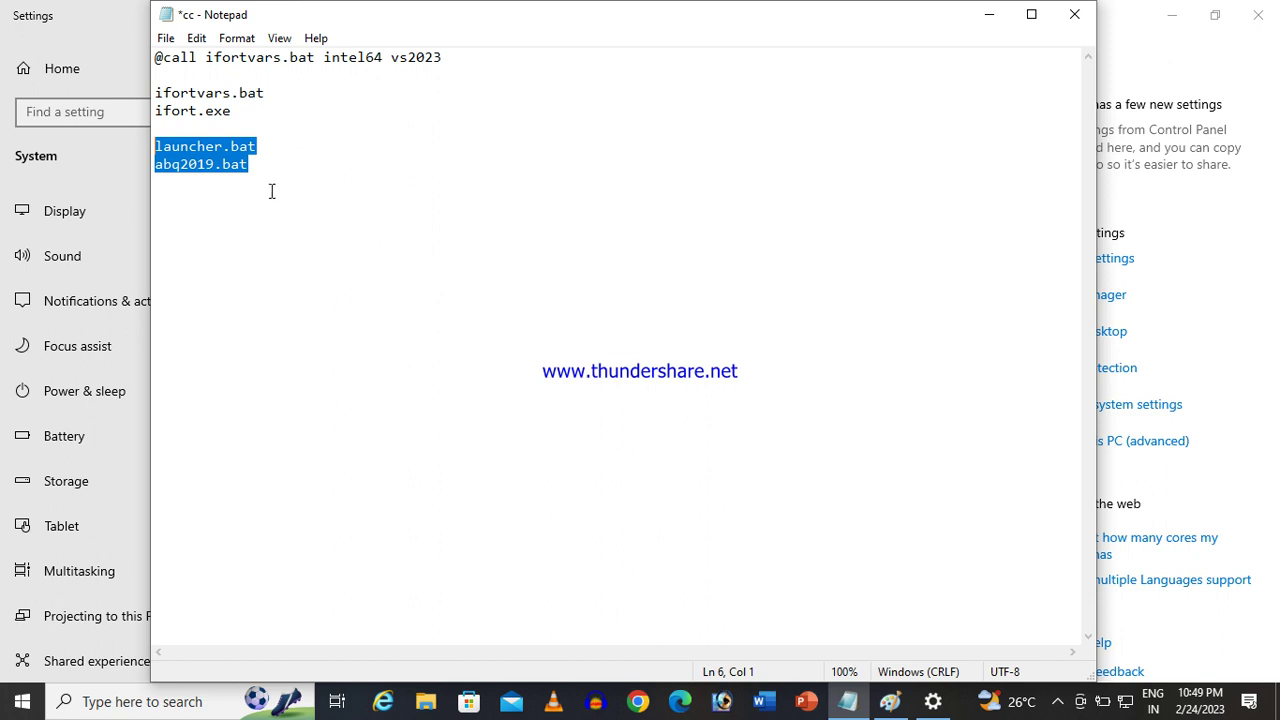
pyautogui.click(181, 150)
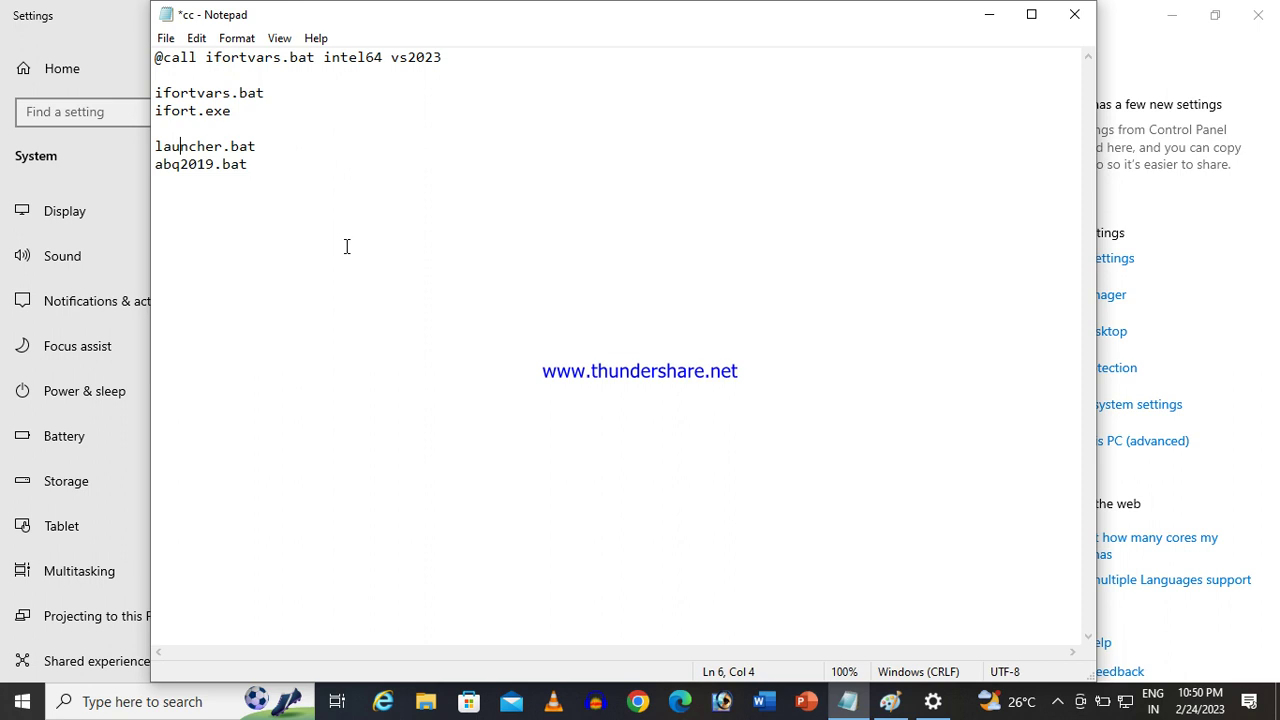
pyautogui.moveTo(450, 57); pyautogui.dragTo(154, 57)
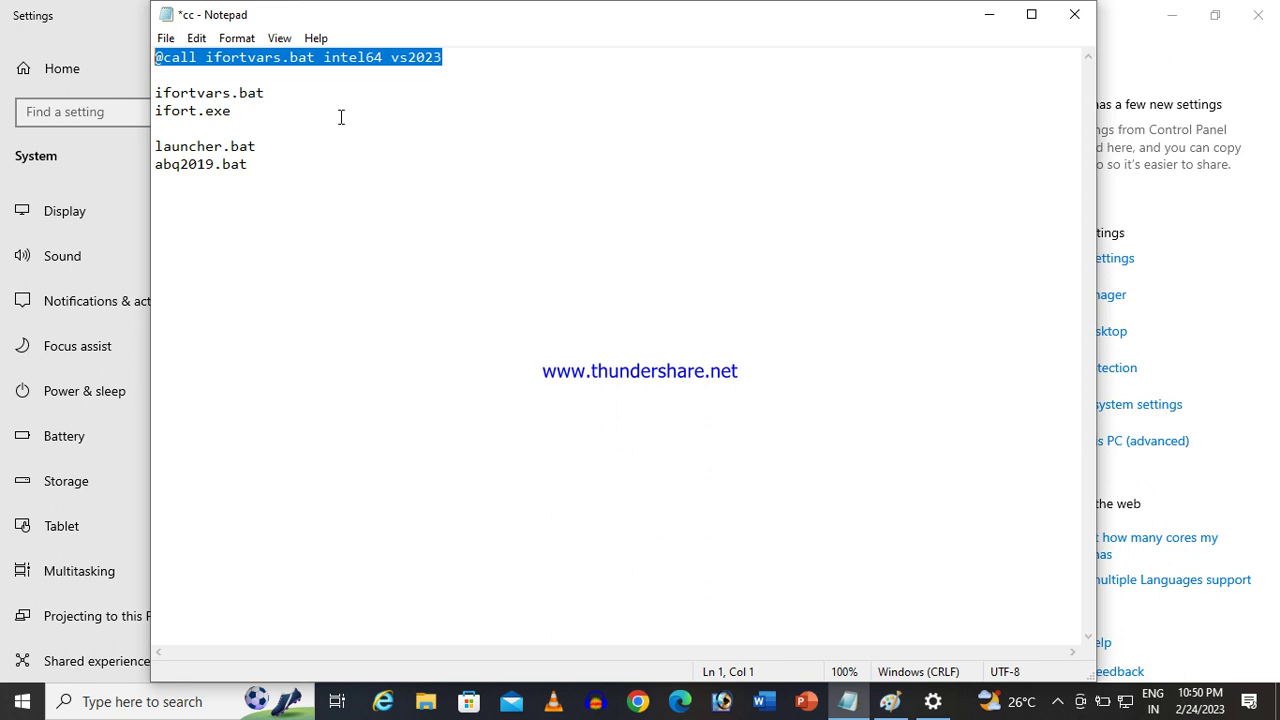
pyautogui.click(336, 80)
pyautogui.moveTo(323, 57); pyautogui.dragTo(383, 57)
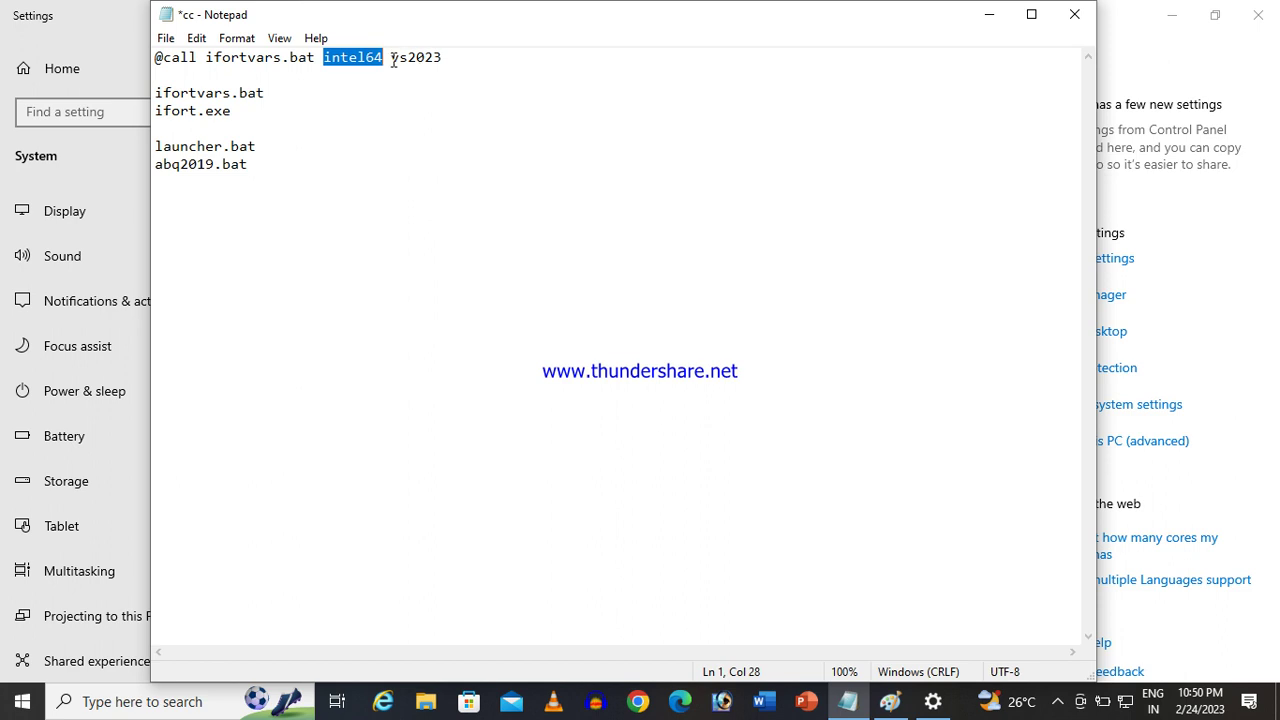
pyautogui.moveTo(391, 57); pyautogui.dragTo(457, 57)
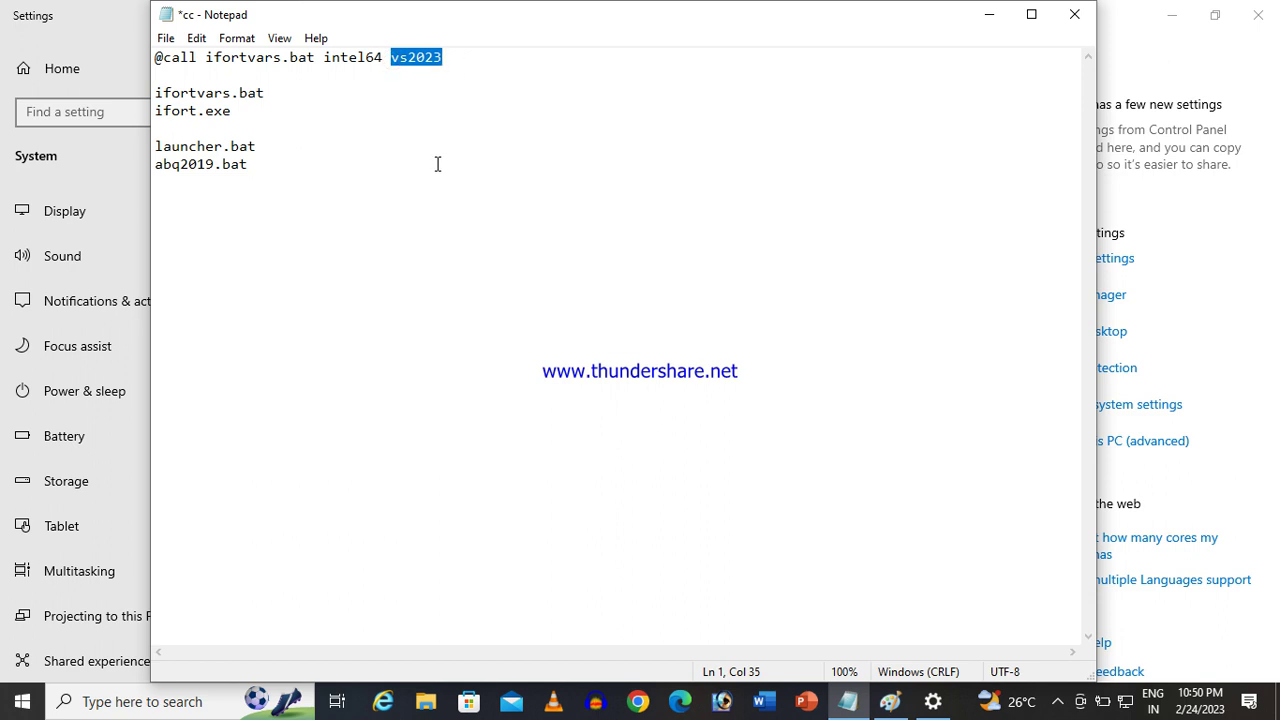
pyautogui.click(453, 55)
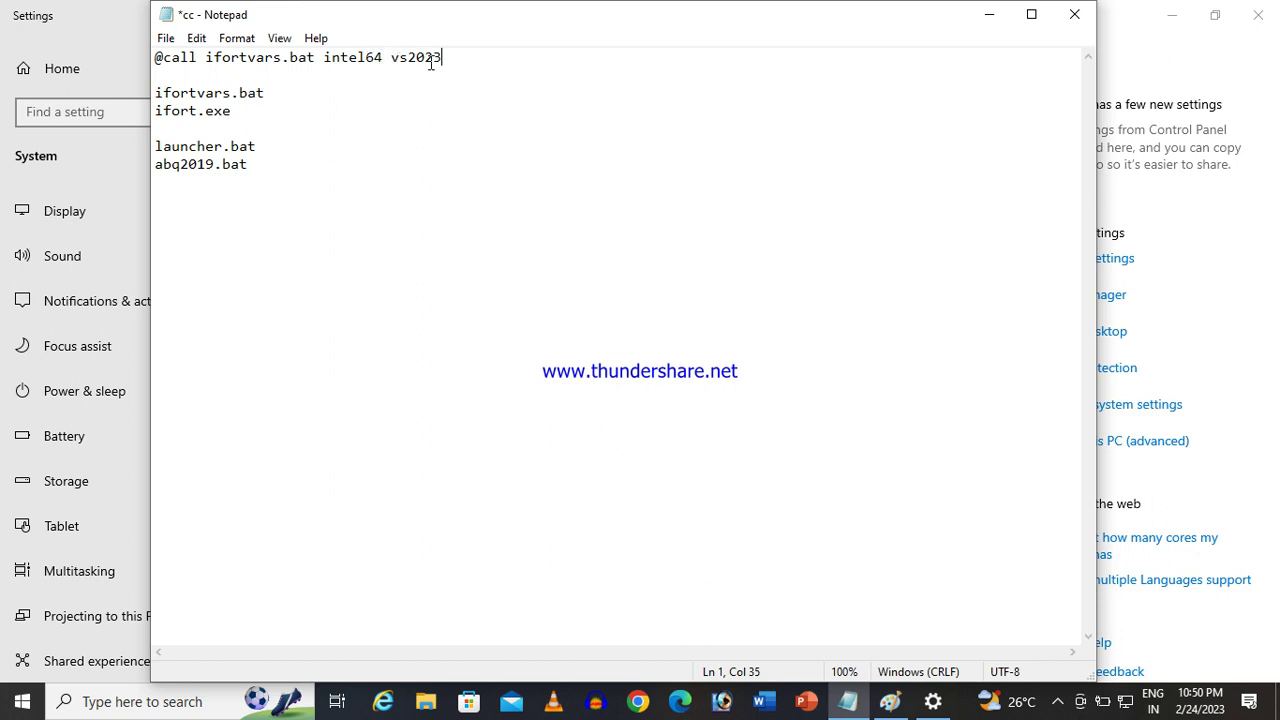
pyautogui.moveTo(445, 57); pyautogui.dragTo(155, 57)
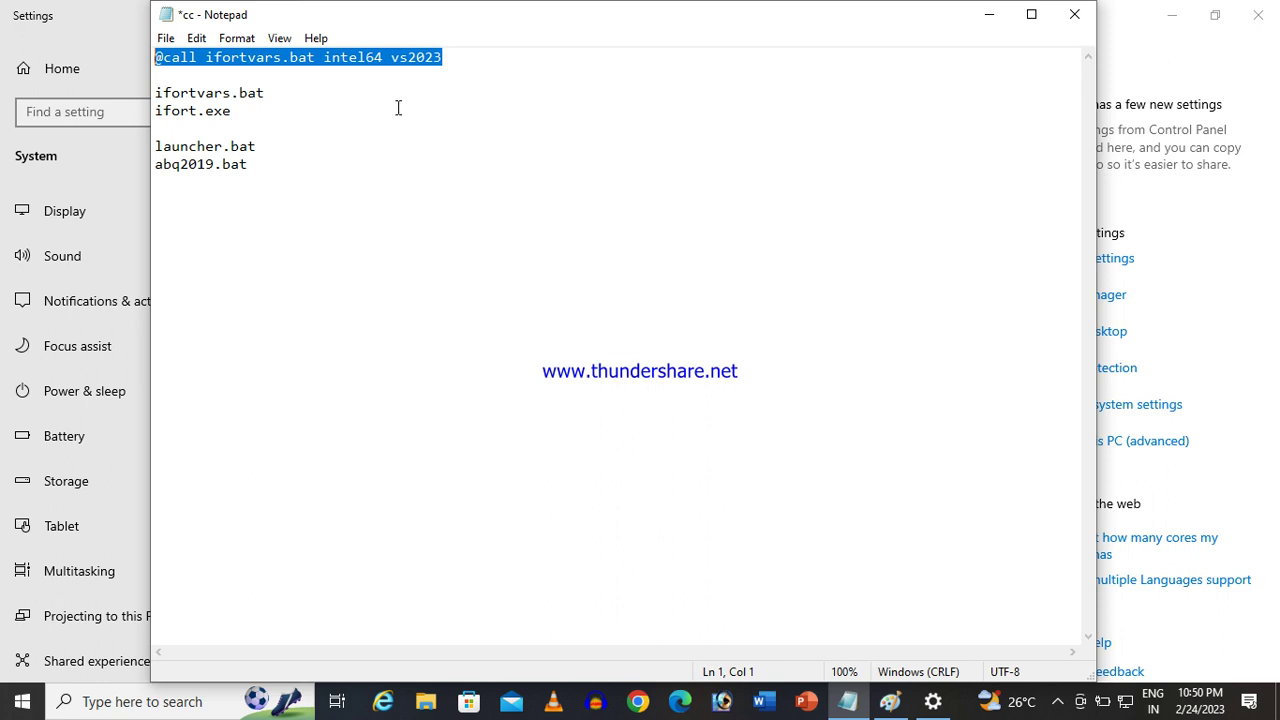
pyautogui.click(410, 70)
pyautogui.moveTo(446, 57); pyautogui.dragTo(155, 62)
pyautogui.moveTo(449, 58); pyautogui.dragTo(155, 57)
pyautogui.moveTo(248, 166); pyautogui.dragTo(155, 165)
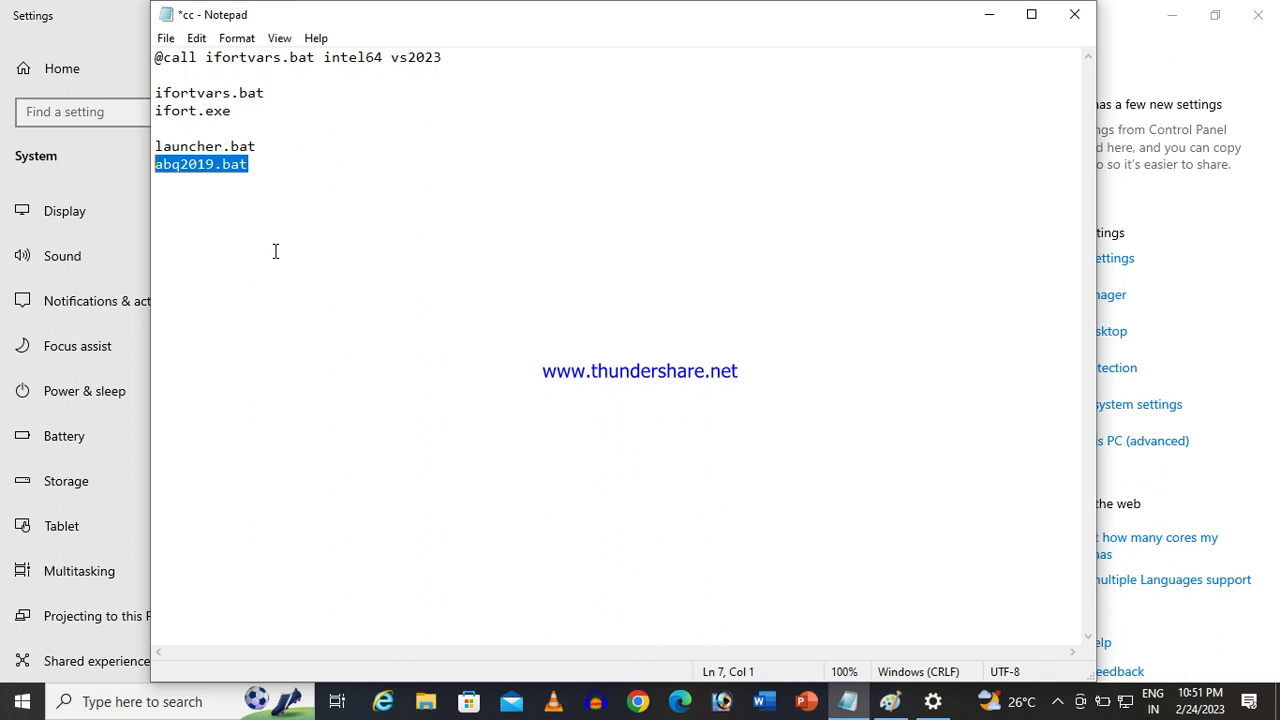
pyautogui.hotkey('ctrl', 'shift', 'Left')
pyautogui.hotkey('ctrl', 'shift', 'Left')
pyautogui.click(463, 57)
pyautogui.moveTo(463, 57); pyautogui.dragTo(143, 60)
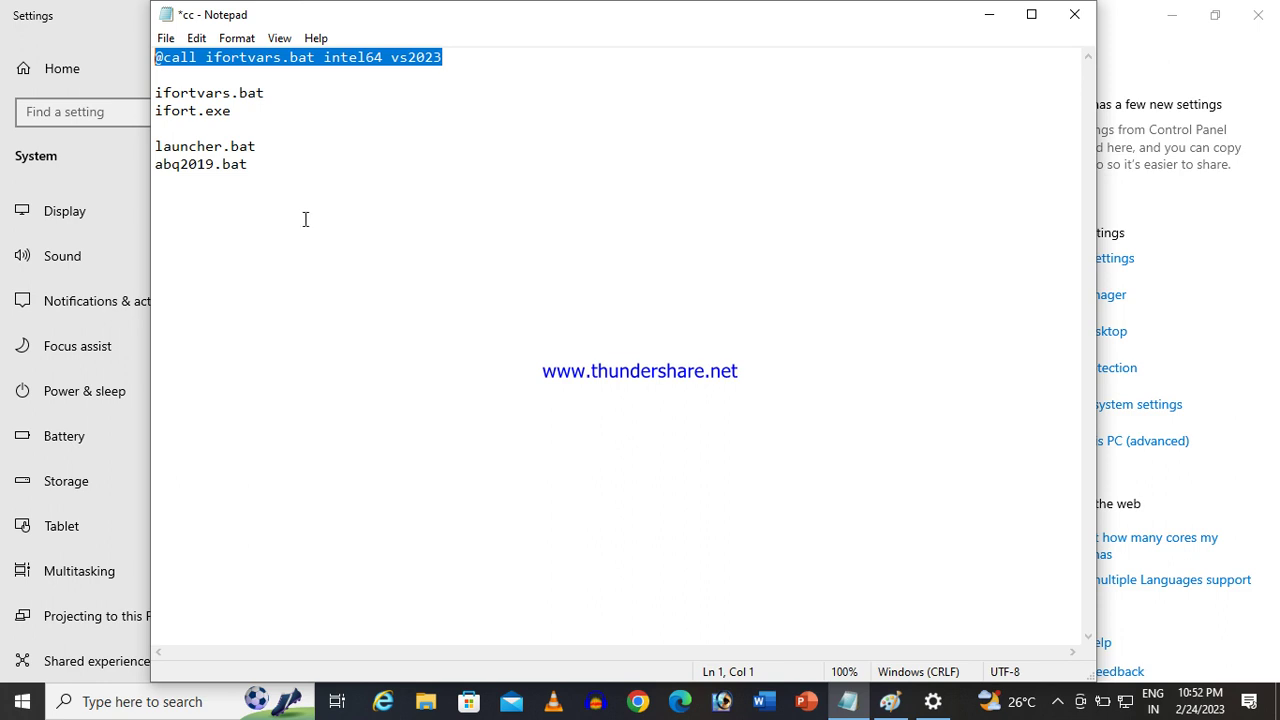
# Step: Add the line abaqus verify -all below abq2019.bat, after a blank line
pyautogui.click(301, 158)
pyautogui.press('Return')
pyautogui.press('Return')
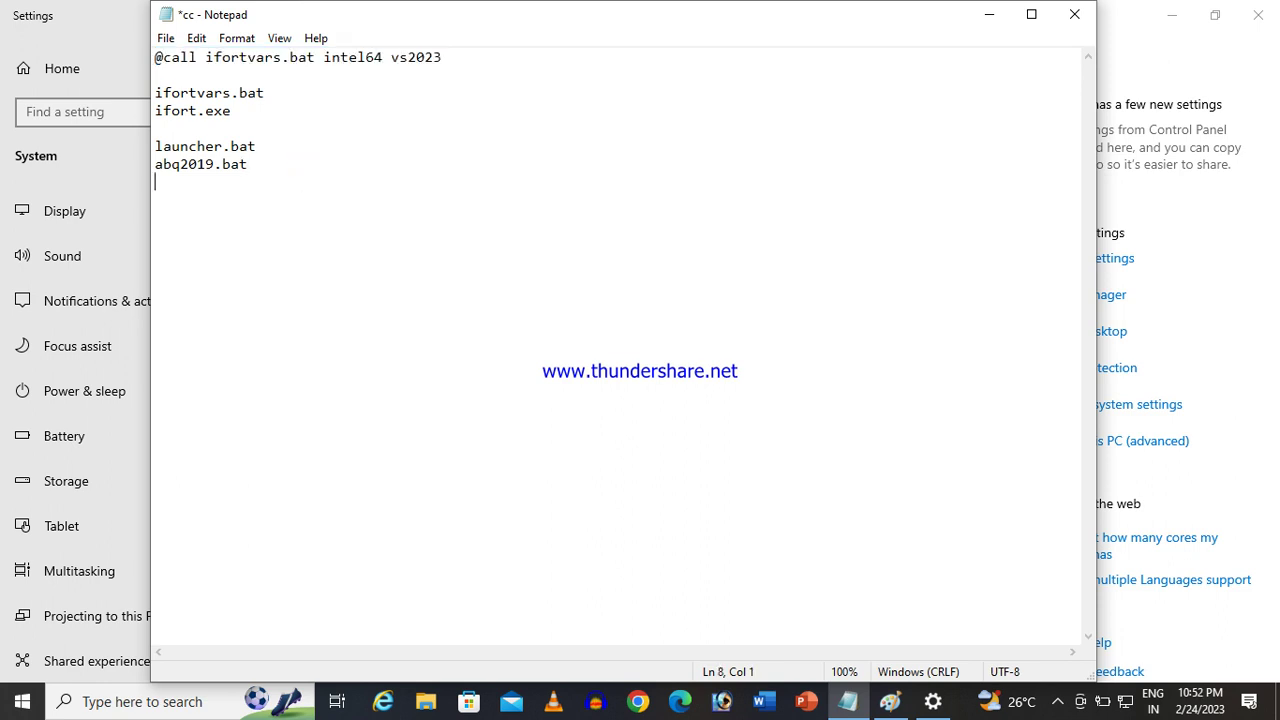
pyautogui.write('abaqus verify -all')
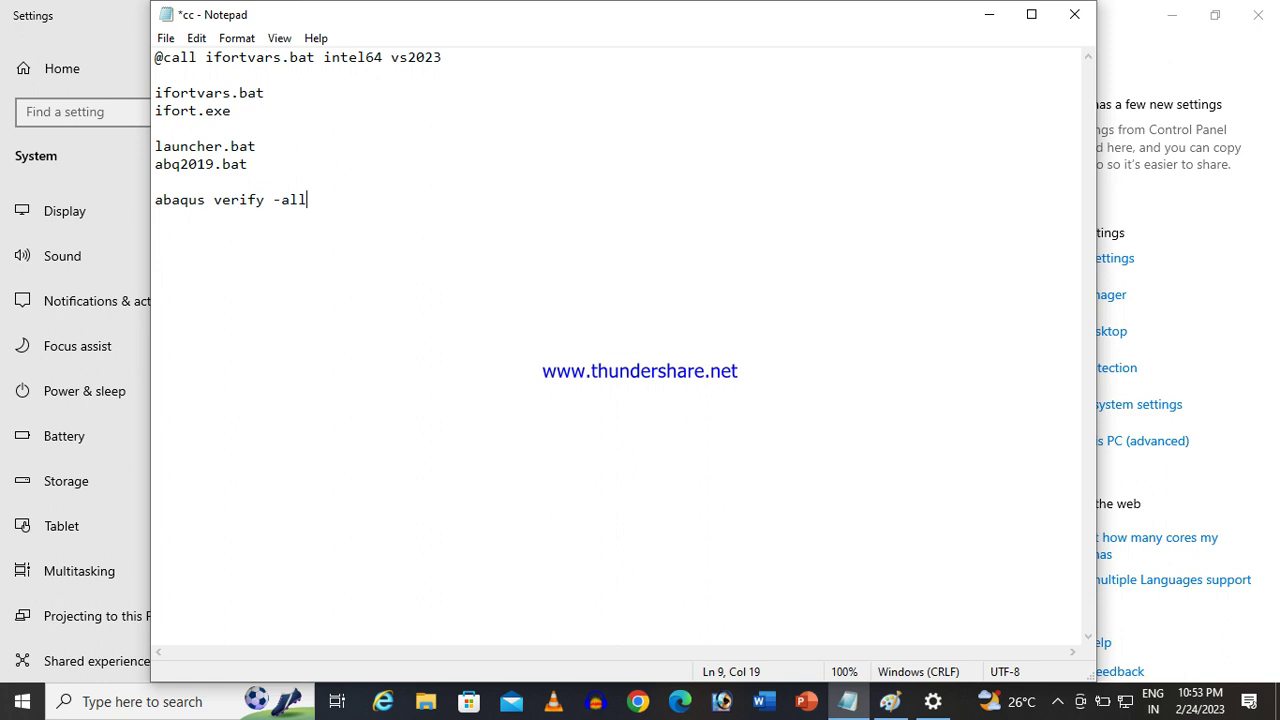
pyautogui.moveTo(466, 62); pyautogui.dragTo(154, 62)
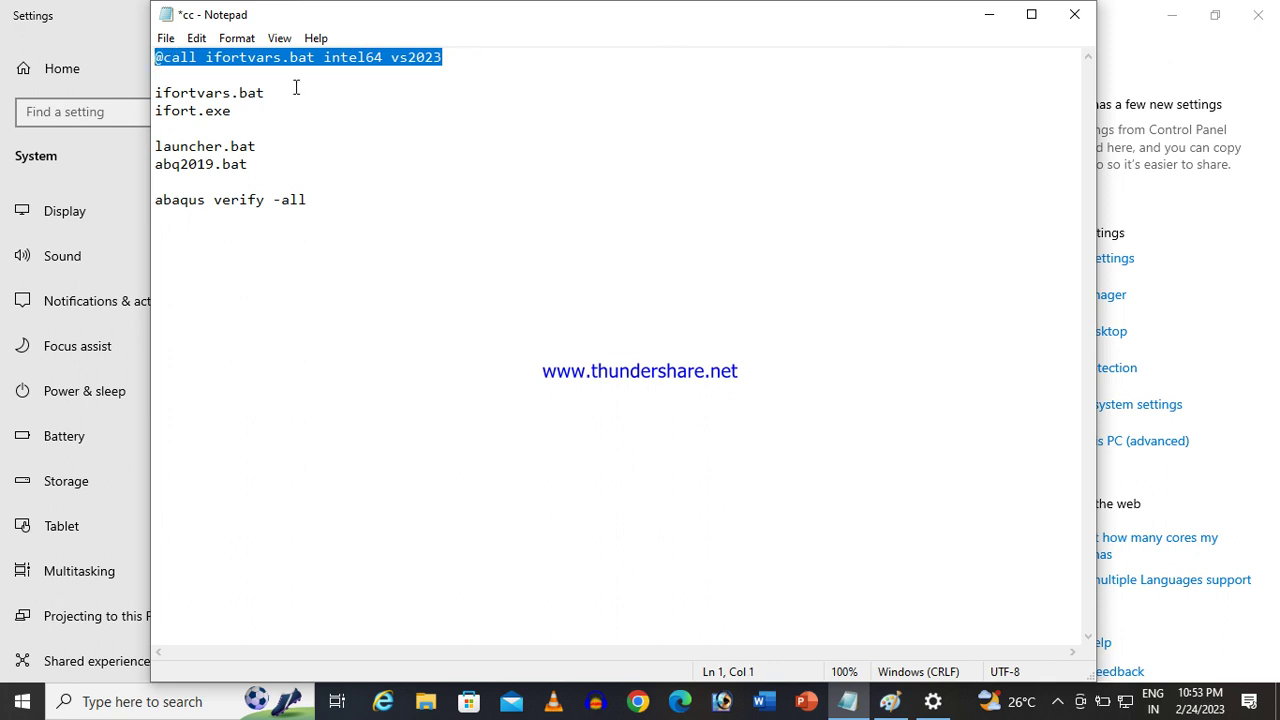
pyautogui.click(242, 75)
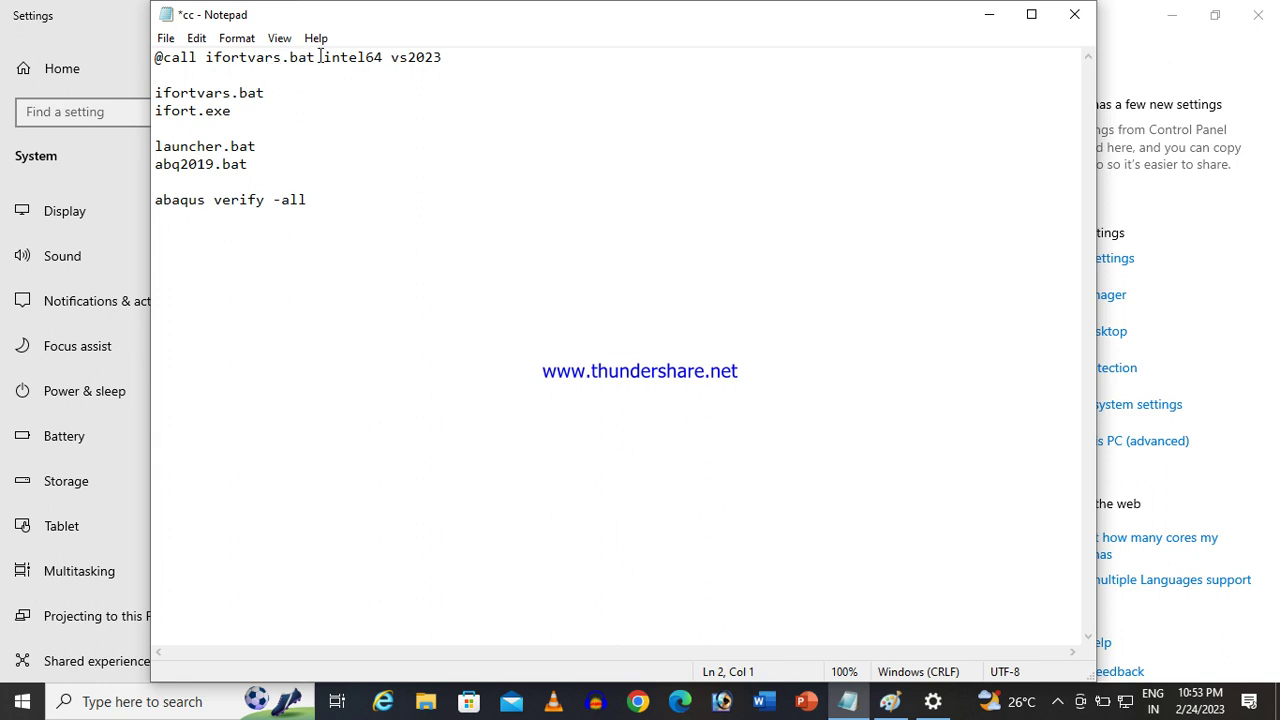
pyautogui.moveTo(365, 57); pyautogui.dragTo(383, 57)
pyautogui.moveTo(389, 57); pyautogui.dragTo(444, 58)
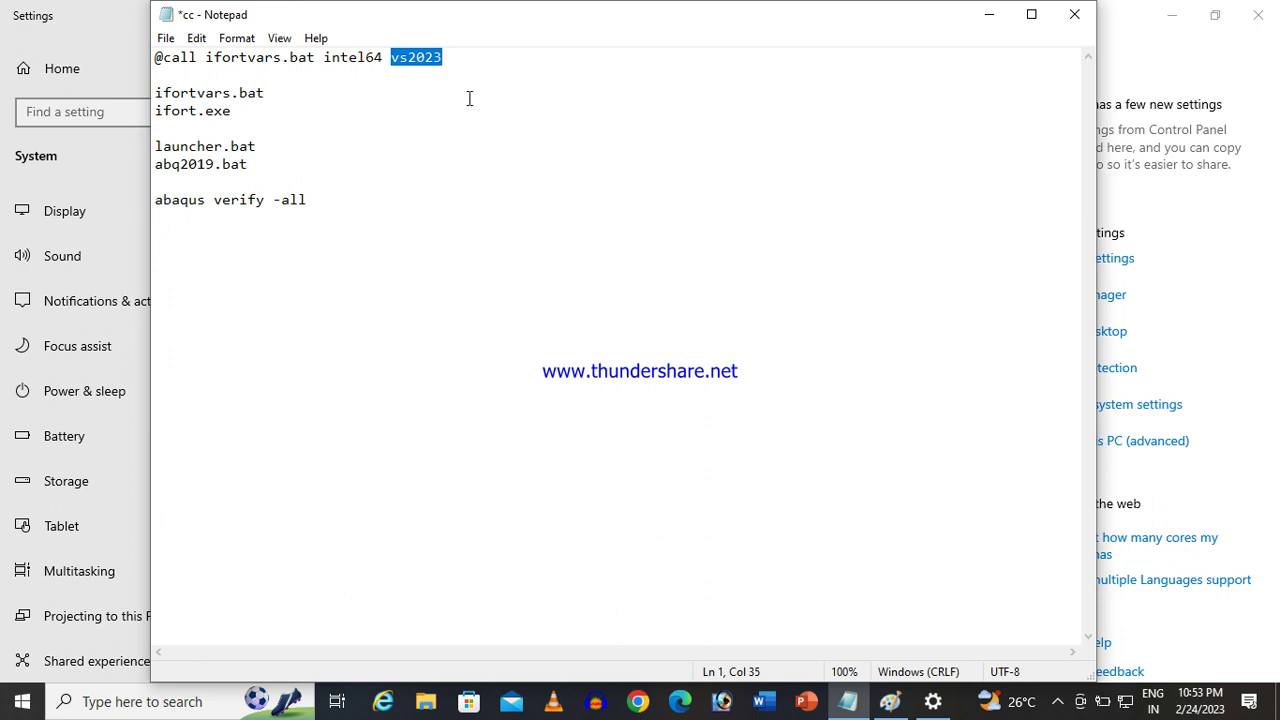
pyautogui.click(454, 57)
pyautogui.moveTo(443, 57); pyautogui.dragTo(155, 57)
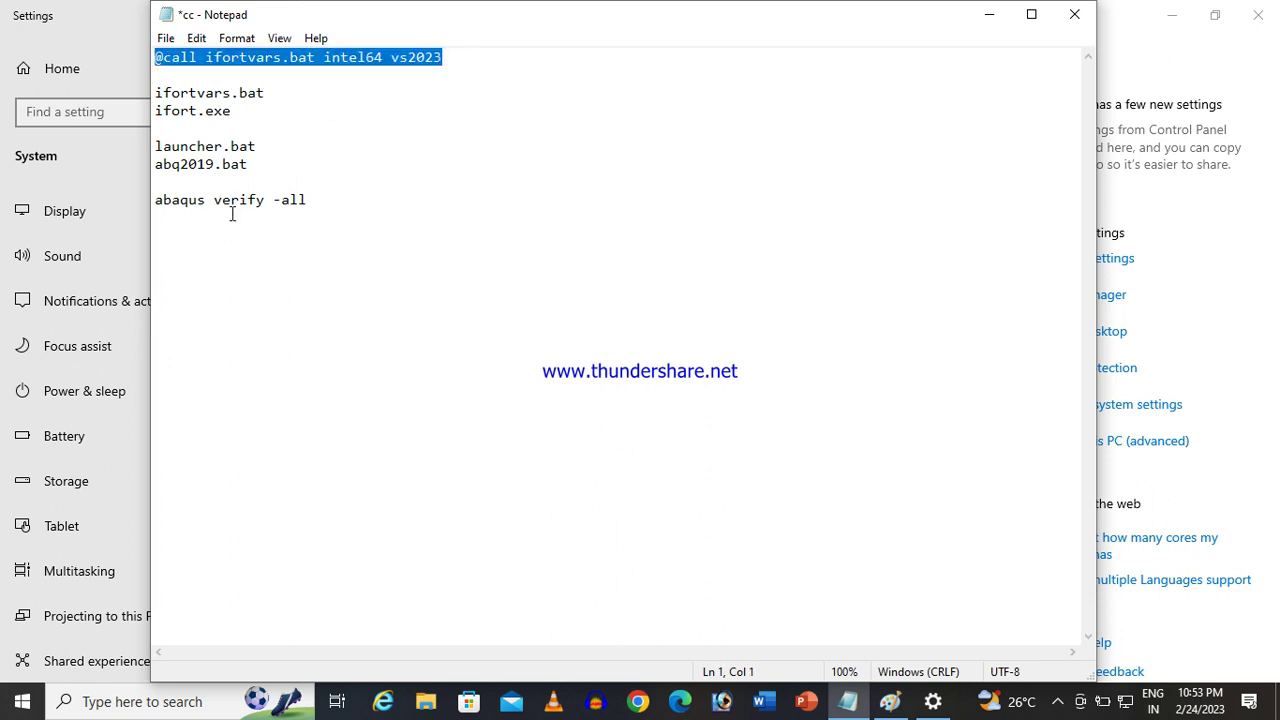
pyautogui.moveTo(257, 147); pyautogui.dragTo(155, 147)
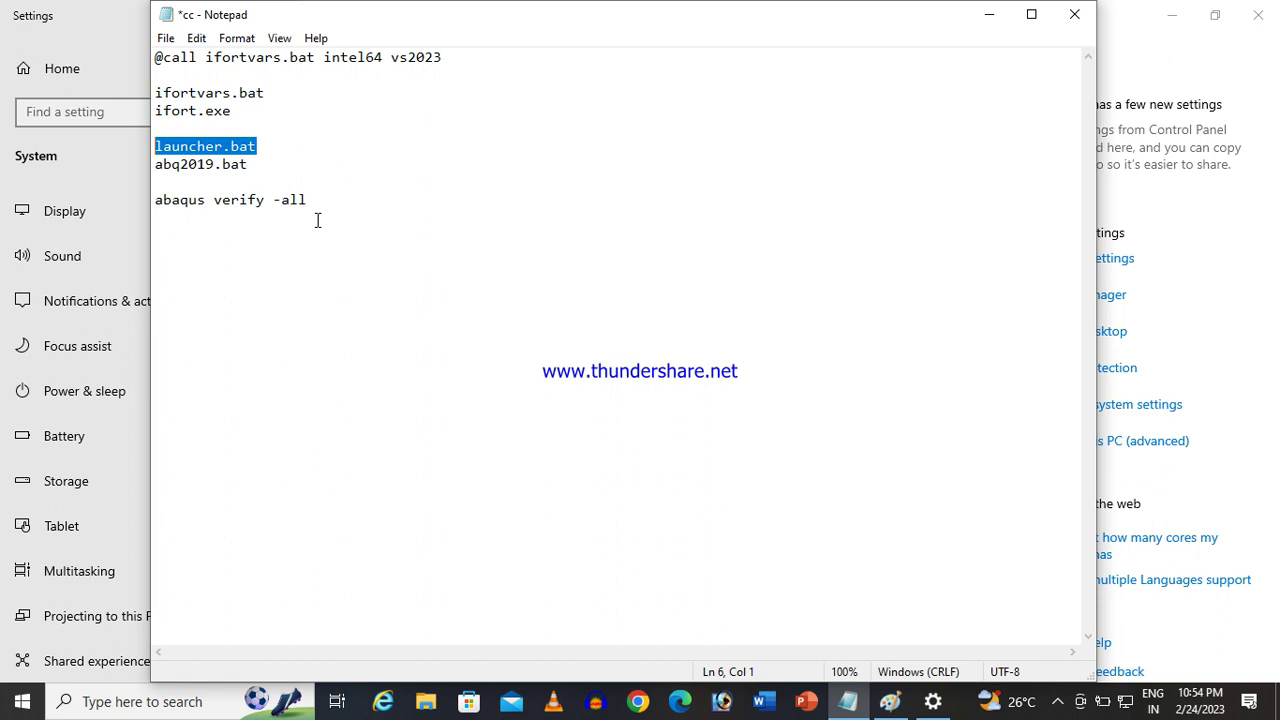
pyautogui.click(463, 49)
pyautogui.moveTo(463, 49); pyautogui.dragTo(152, 57)
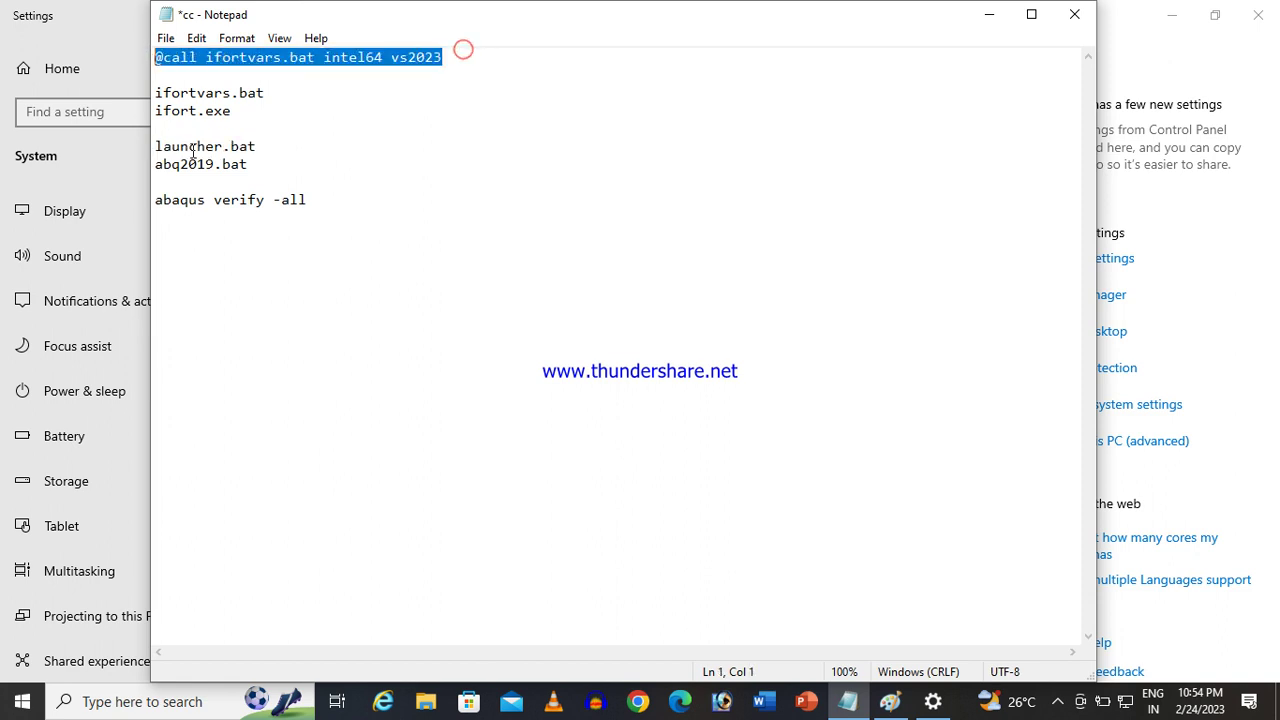
pyautogui.moveTo(264, 167); pyautogui.dragTo(152, 166)
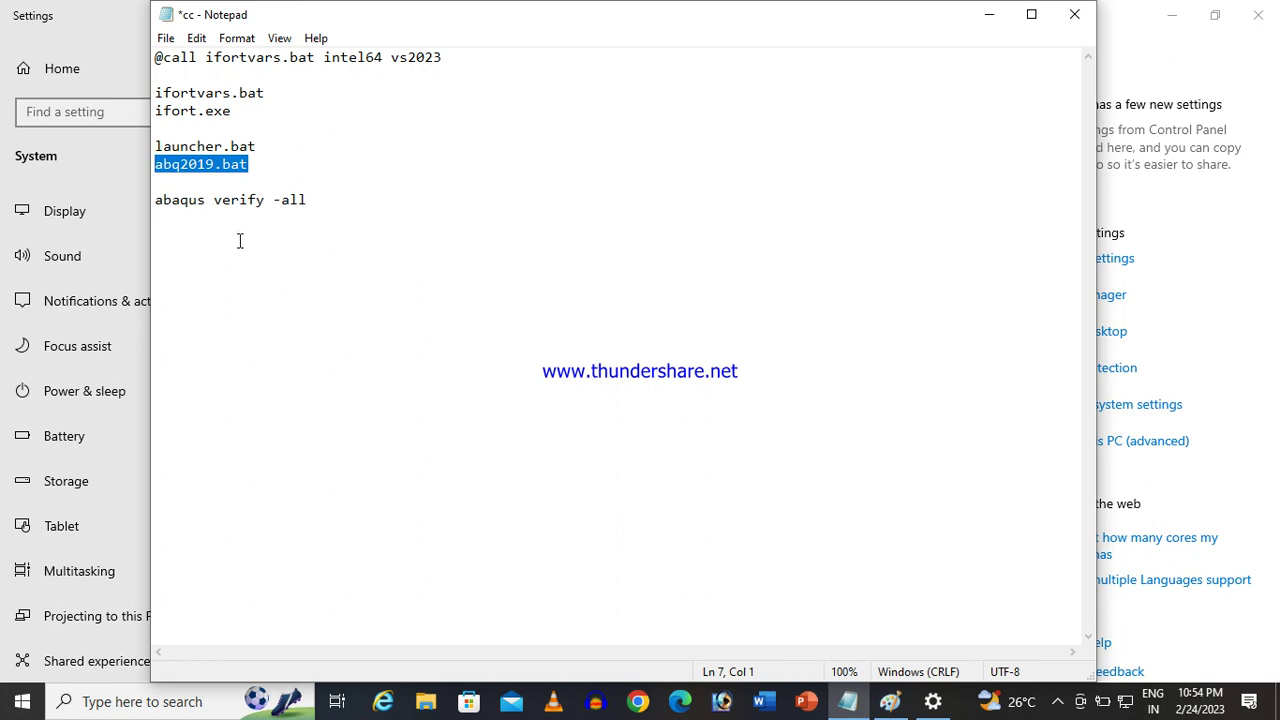
pyautogui.moveTo(306, 199); pyautogui.dragTo(157, 195)
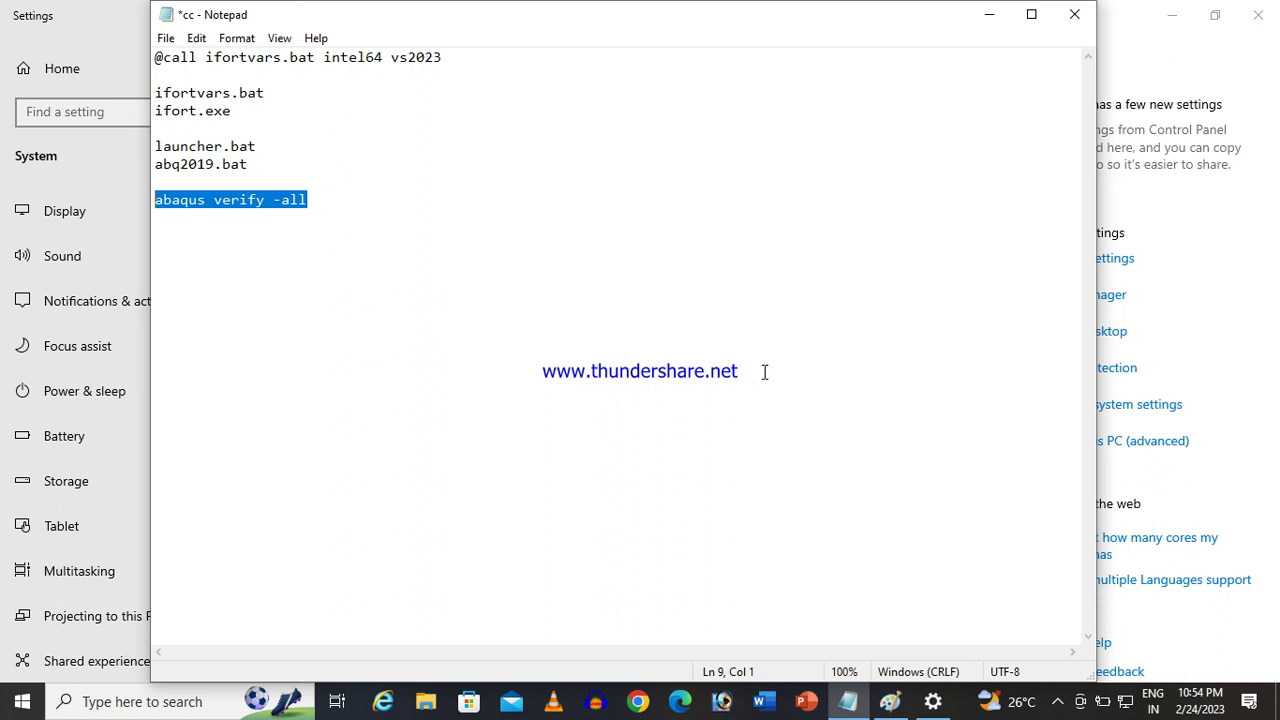
pyautogui.click(1058, 703)
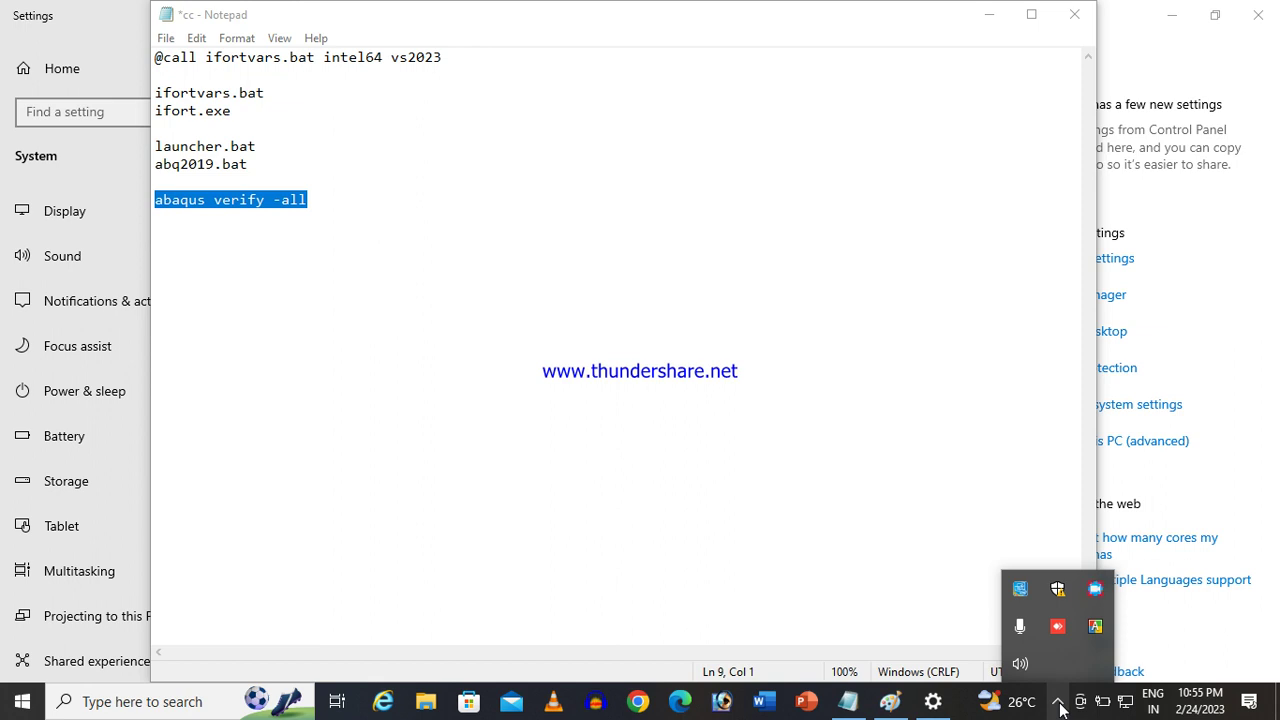
pyautogui.rightClick(1097, 595)
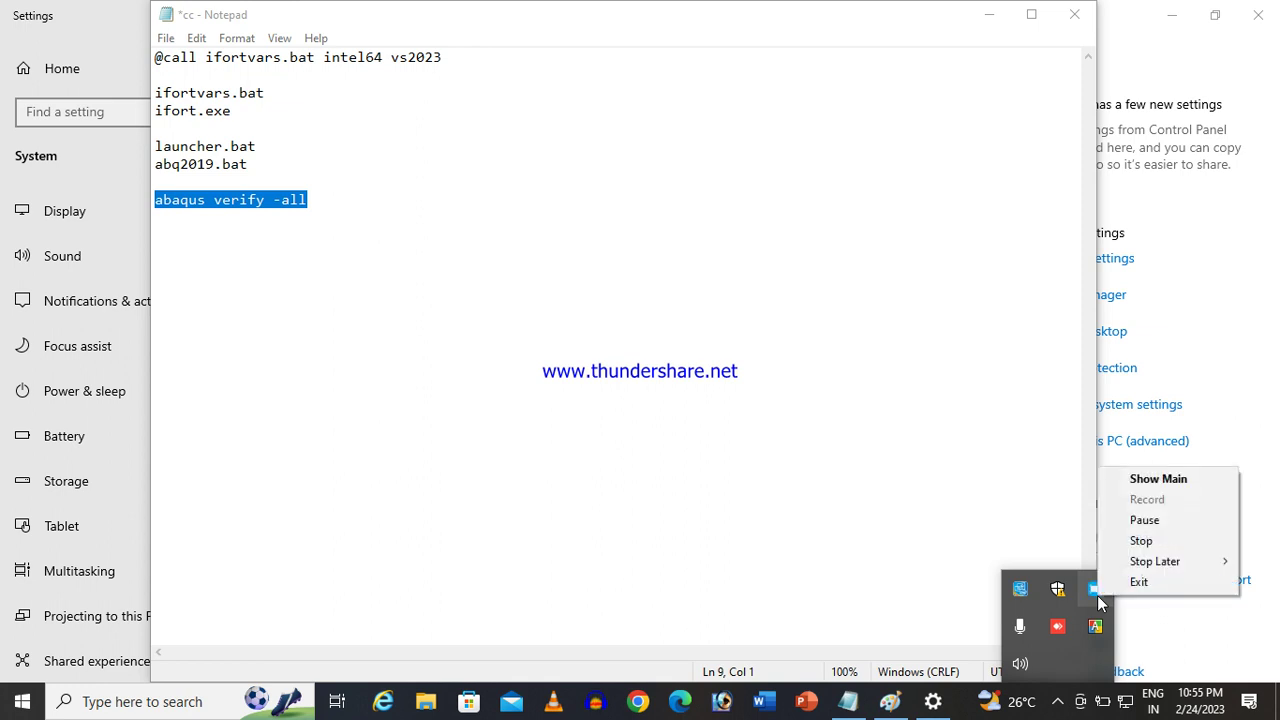